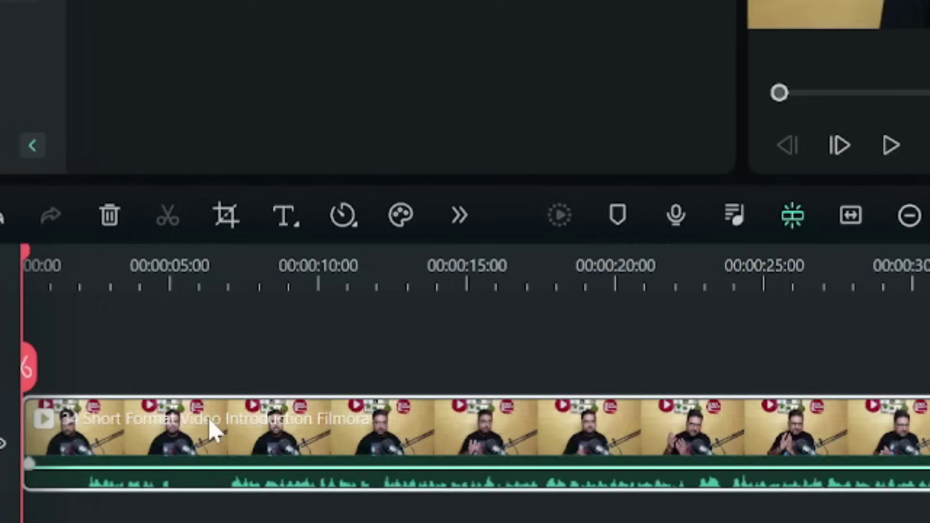
Try the Elegant and Brighten color presets on the video clip, and apply the preset directly below Elegant
click(183, 436)
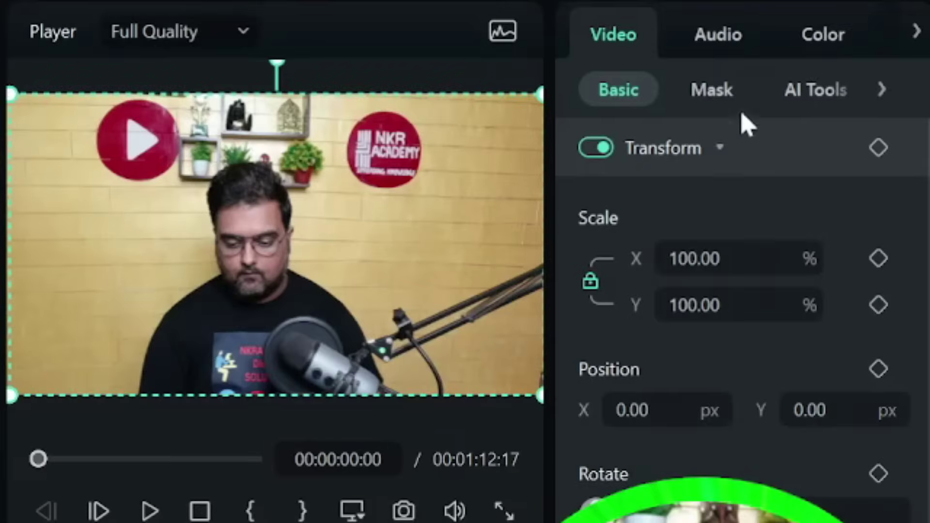
click(824, 42)
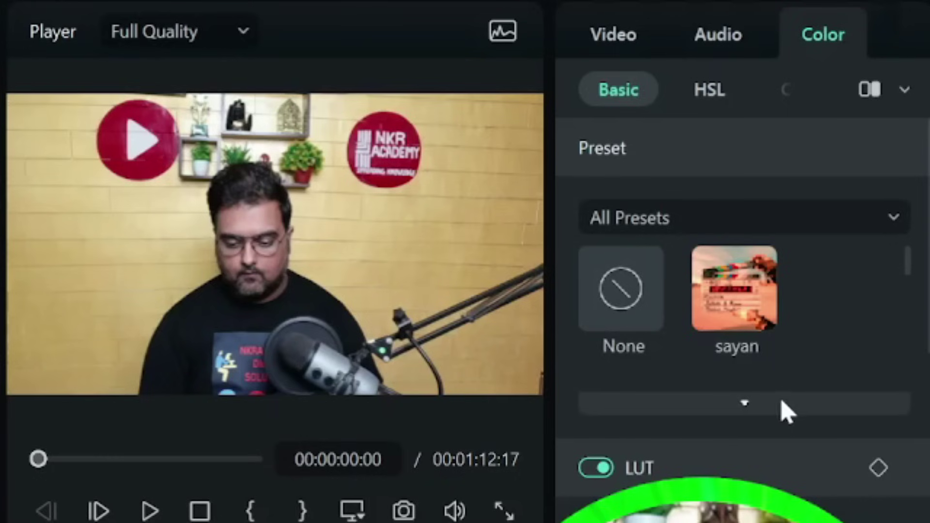
click(785, 412)
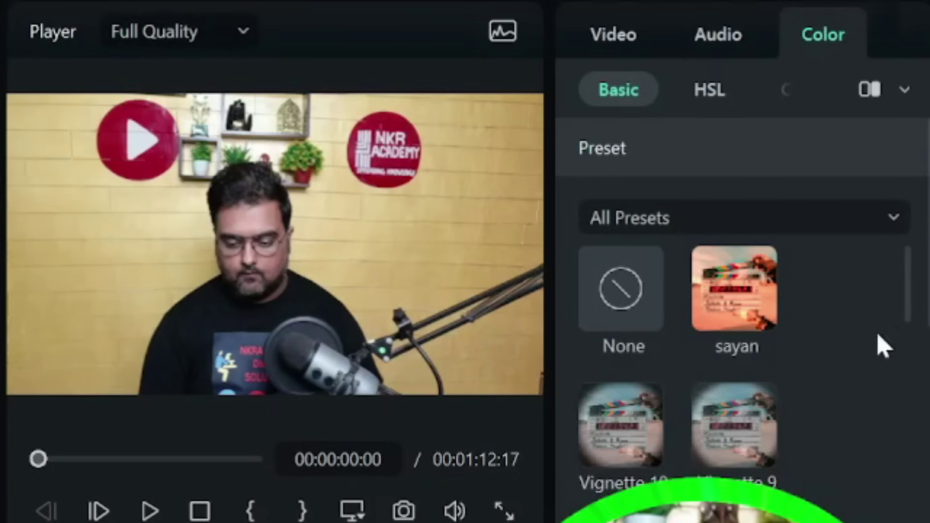
drag(913, 290, 918, 522)
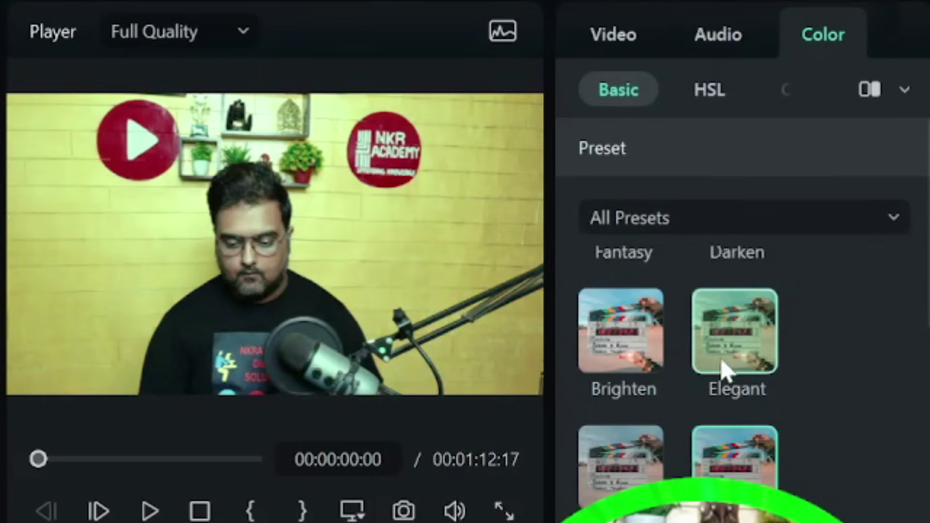
click(707, 335)
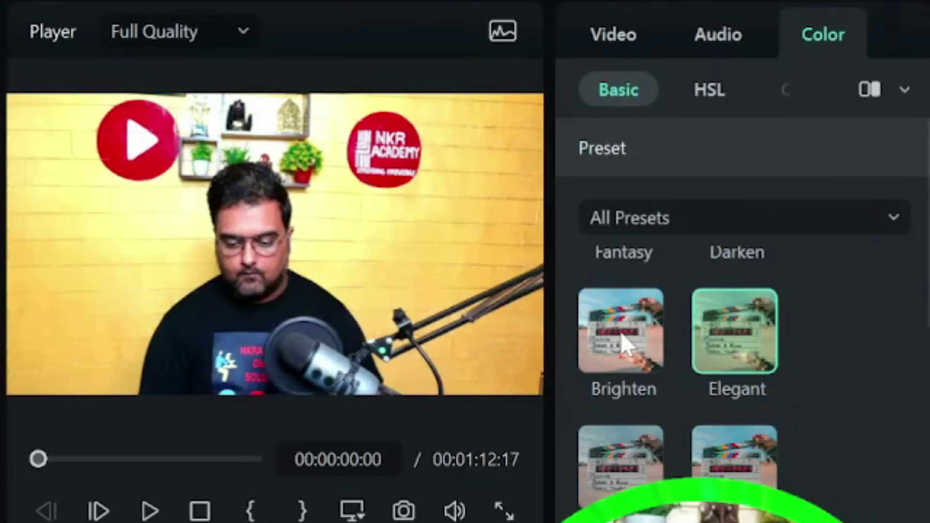
click(625, 343)
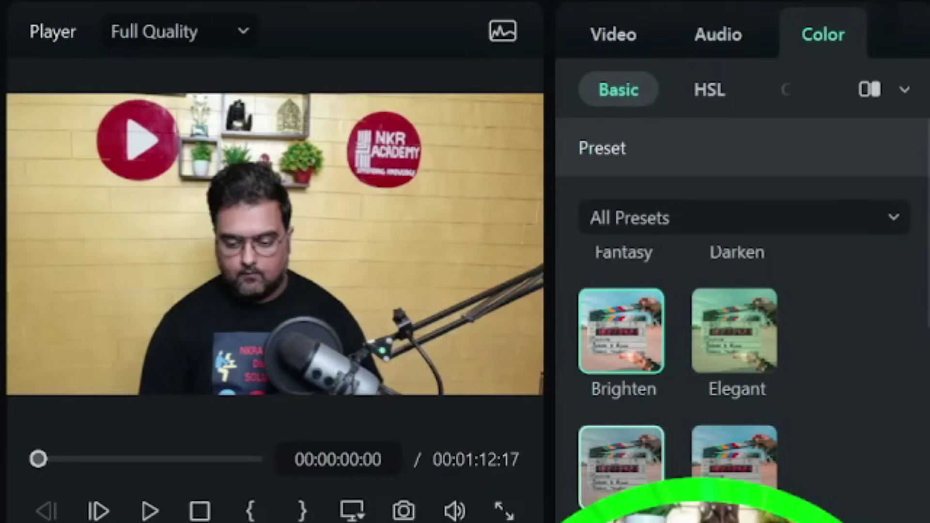
click(730, 477)
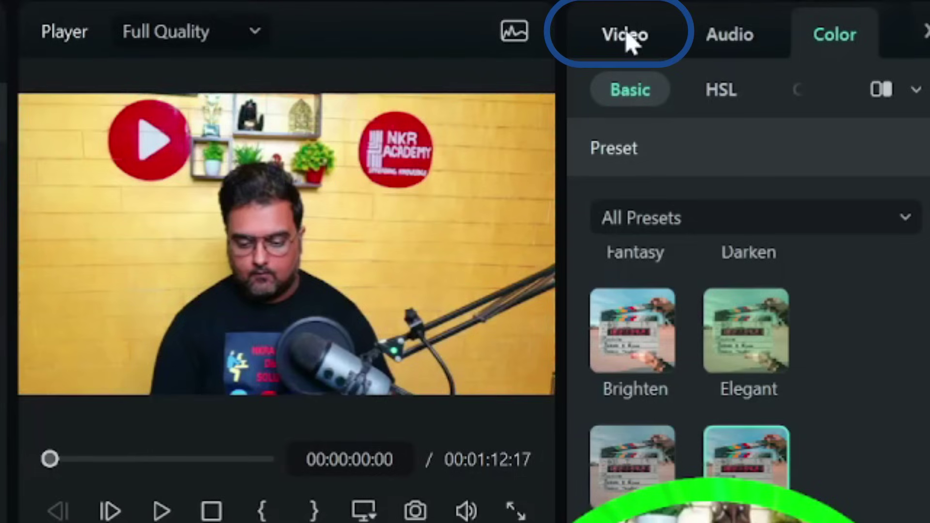
Set the video clip's uniform speed to 1.2
click(628, 38)
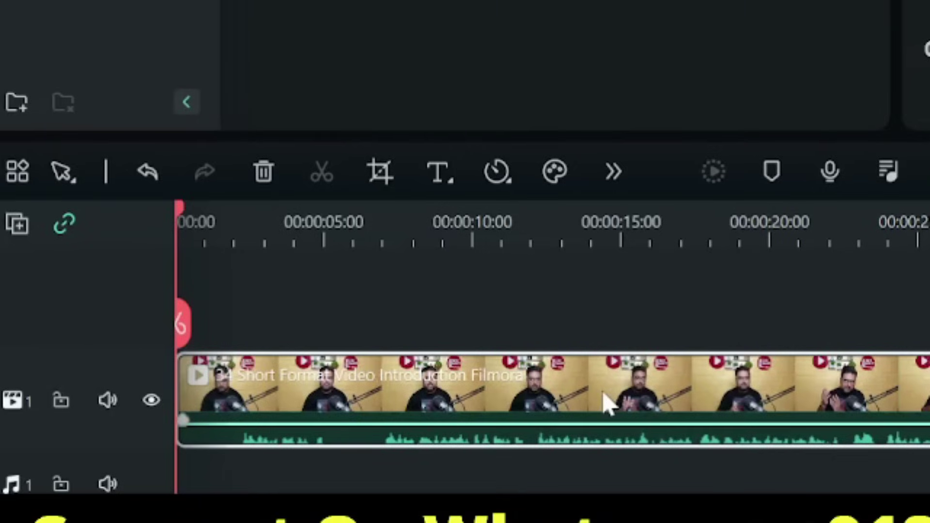
click(498, 186)
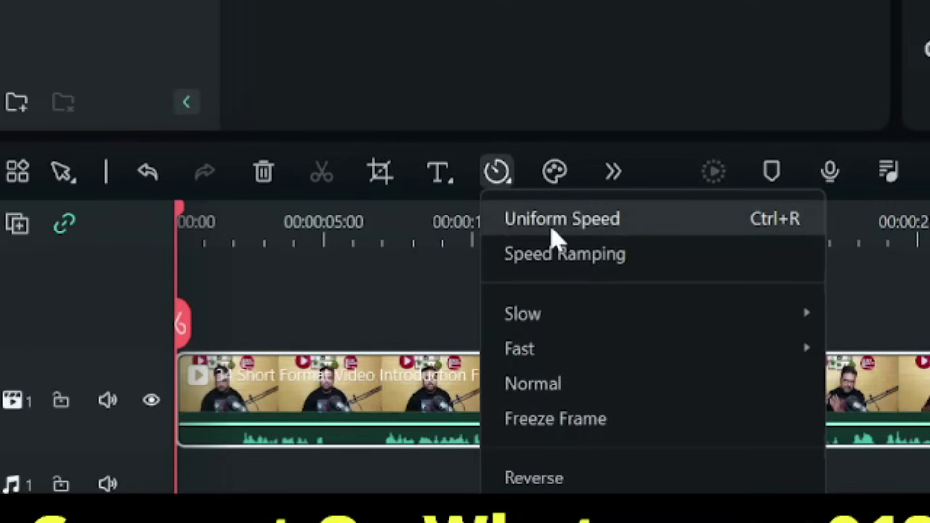
click(554, 232)
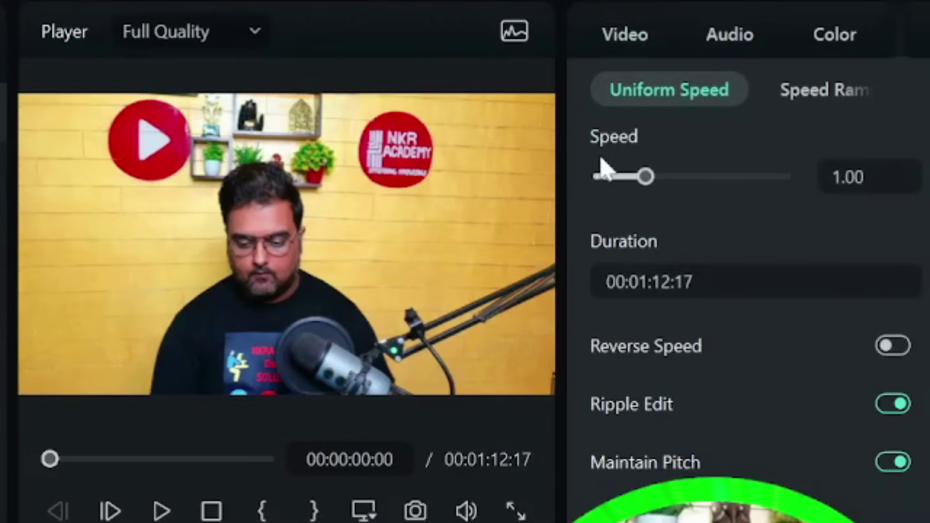
click(878, 176)
key(BackSpace)
key(BackSpace)
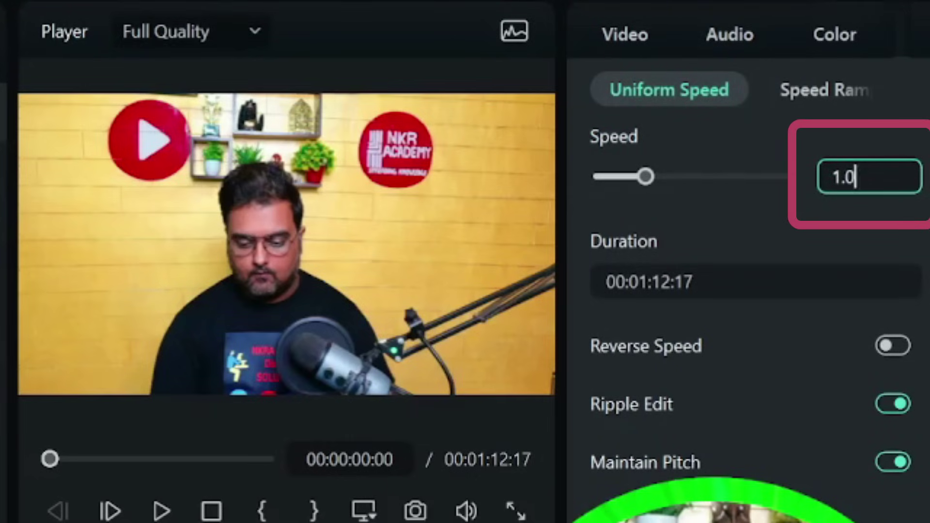
text(2)
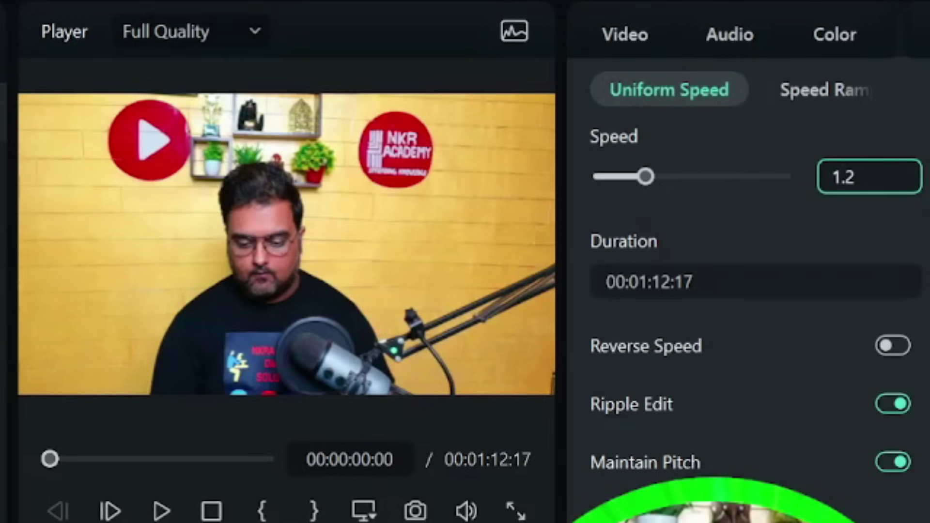
key(Return)
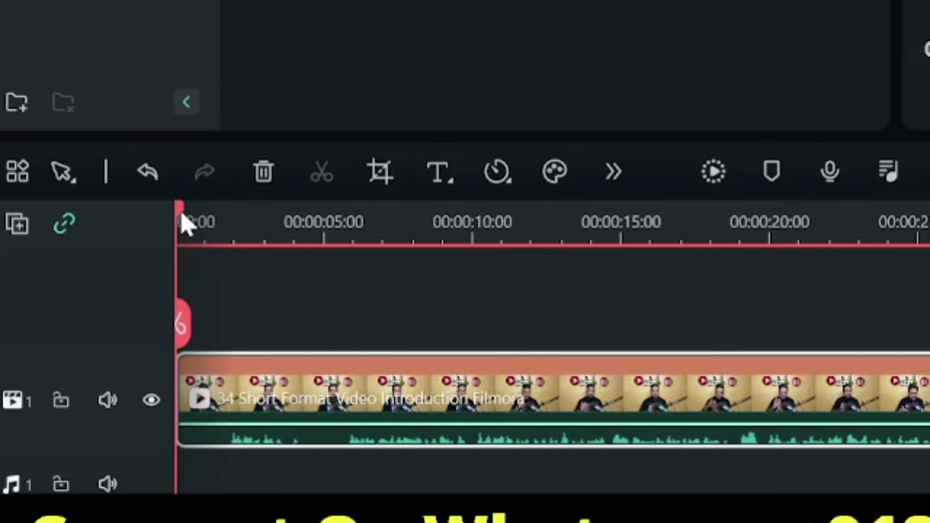
Split the clip at about 1.6 seconds, just before the speech begins, and delete the silent opening piece
mouse_move(183, 223)
mouse_down()
mouse_move(208, 235)
mouse_move(194, 242)
mouse_move(335, 259)
mouse_move(325, 249)
mouse_move(224, 248)
mouse_up()
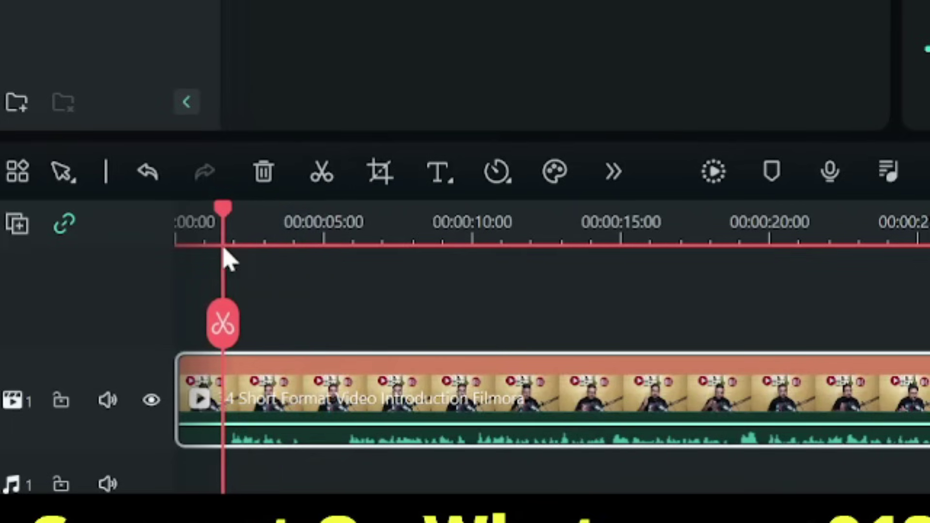
click(224, 334)
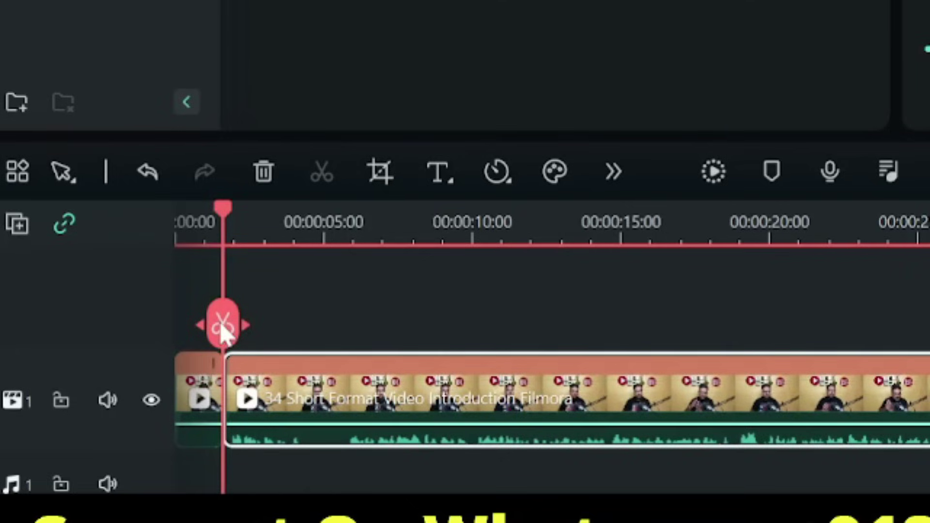
mouse_move(201, 415)
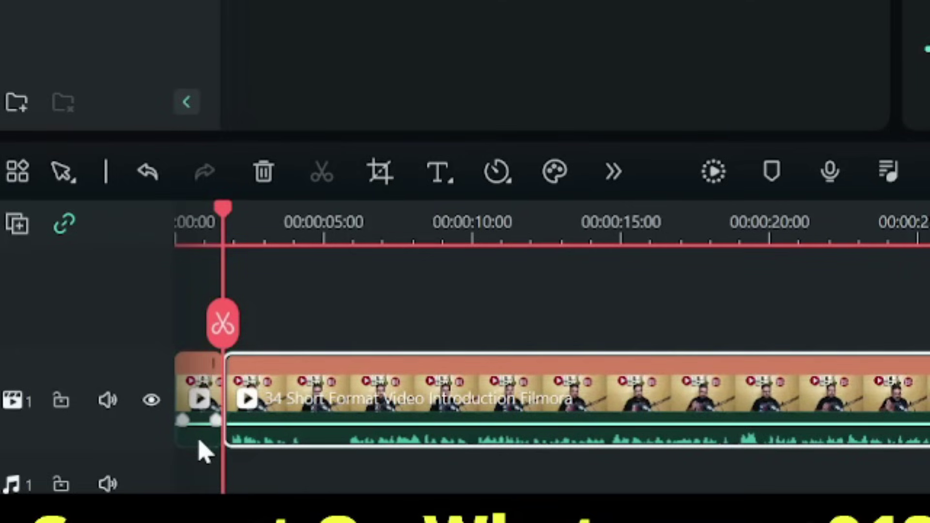
click(203, 451)
key(Delete)
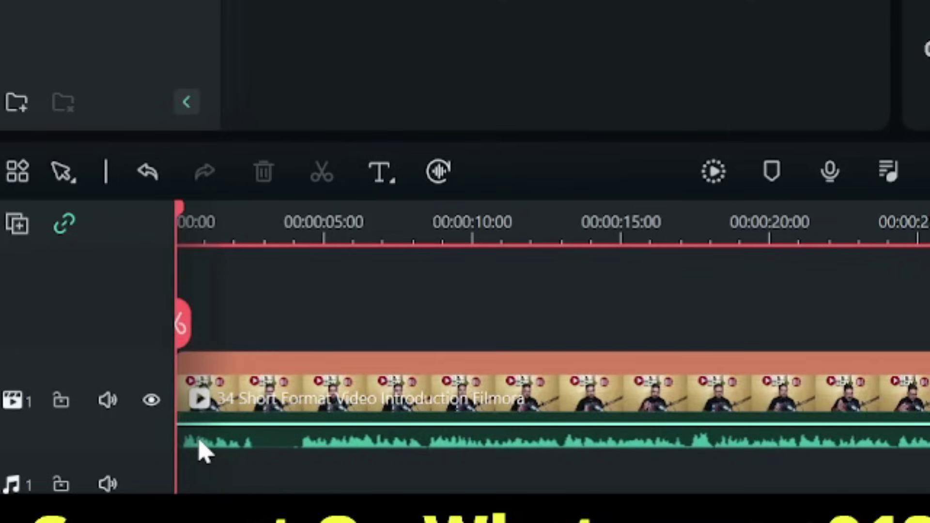
Cut out the silent gap between about 2.7 and 4 seconds on the video track
click(255, 222)
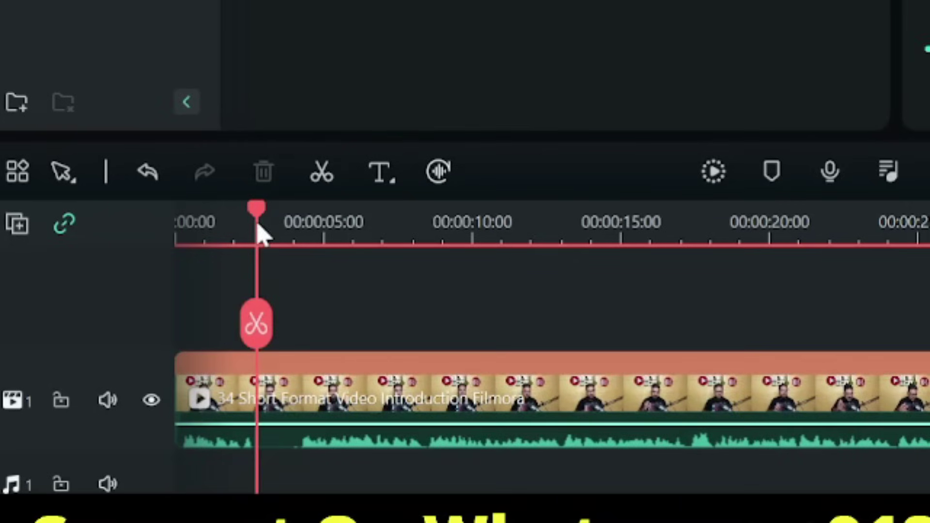
click(256, 330)
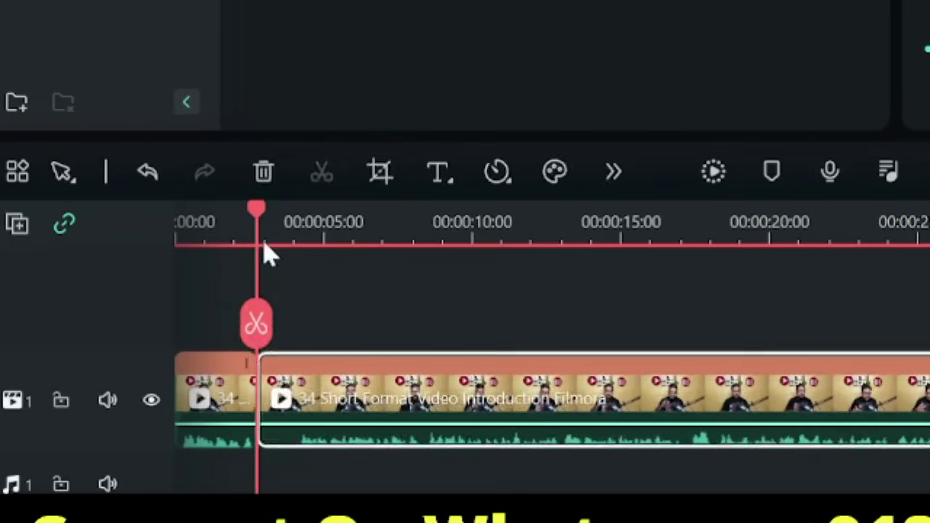
drag(257, 228, 297, 239)
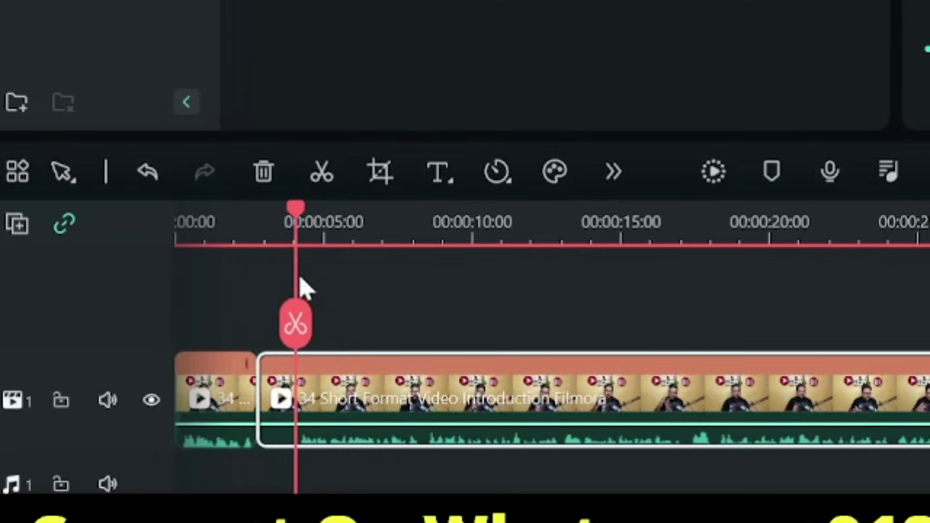
click(297, 326)
click(278, 445)
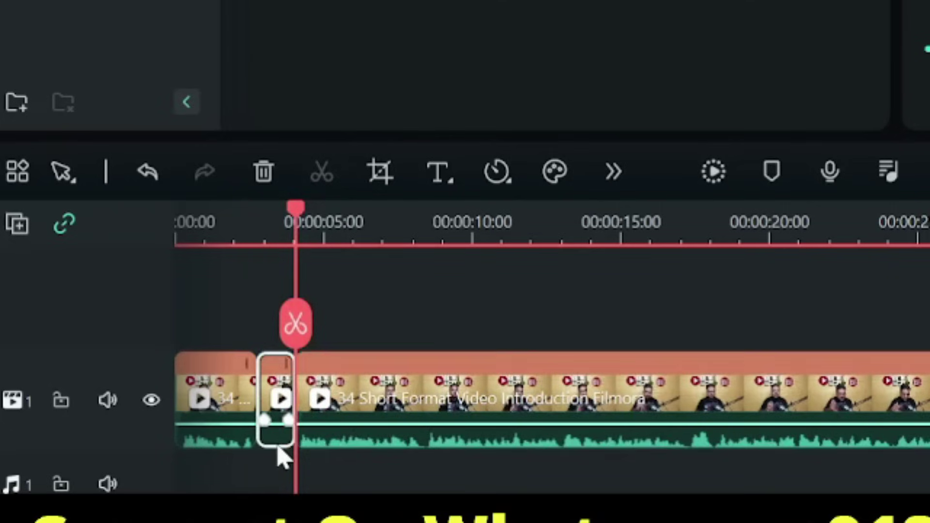
key(Delete)
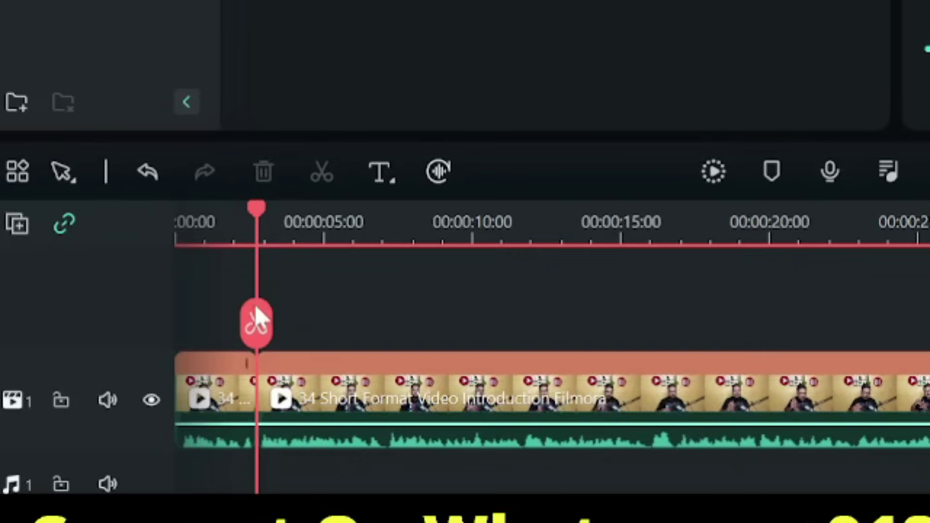
Play the trimmed video from the beginning to review the cuts, and return the playhead to the start
drag(259, 240, 170, 234)
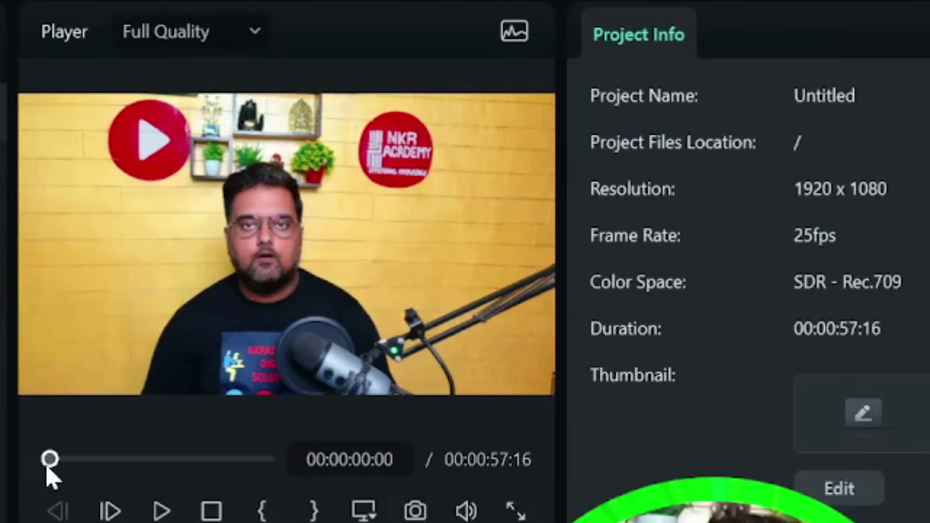
click(163, 512)
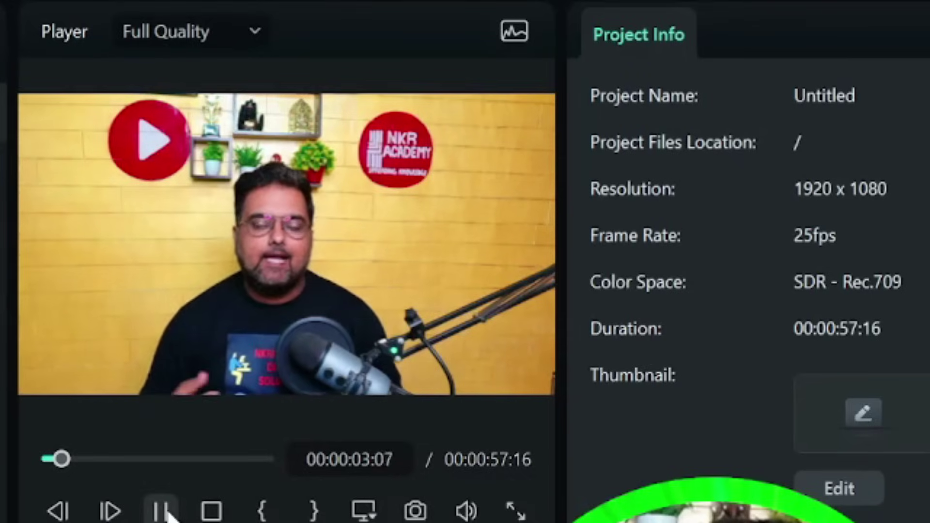
click(162, 512)
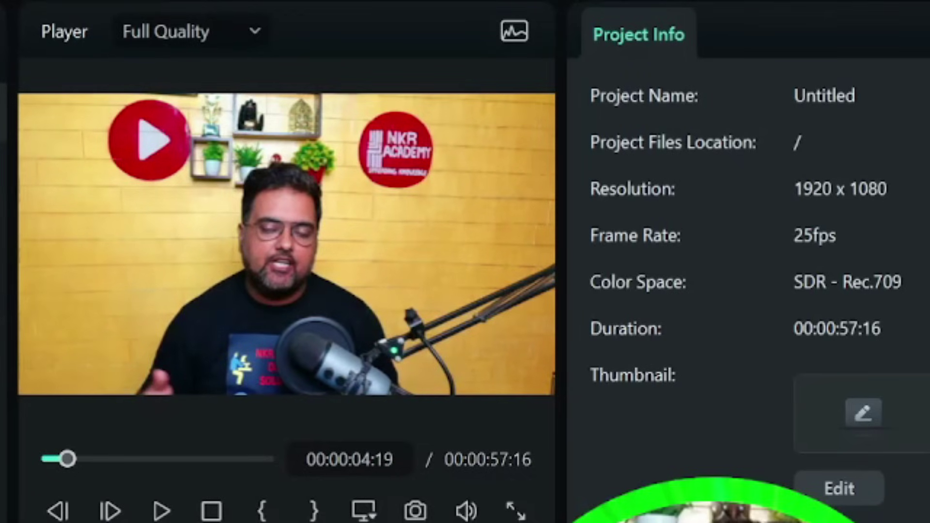
key(ctrl+r)
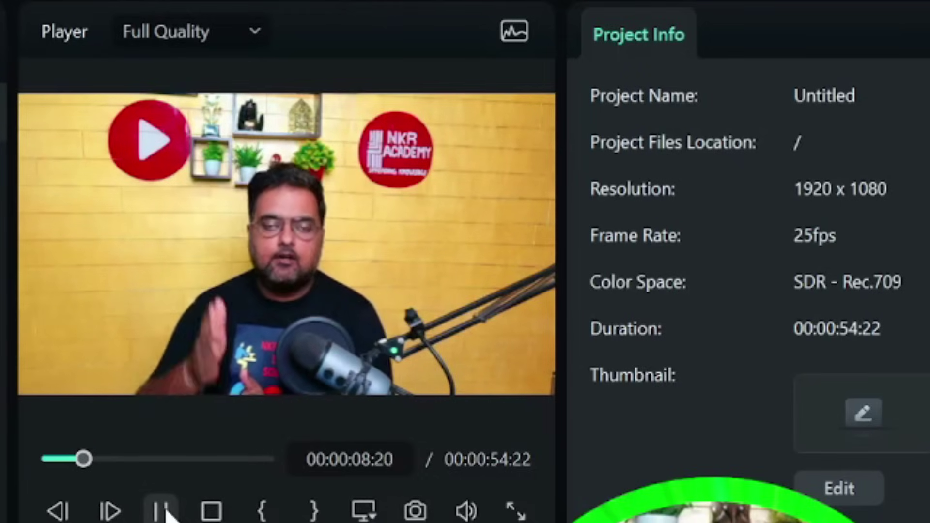
click(166, 513)
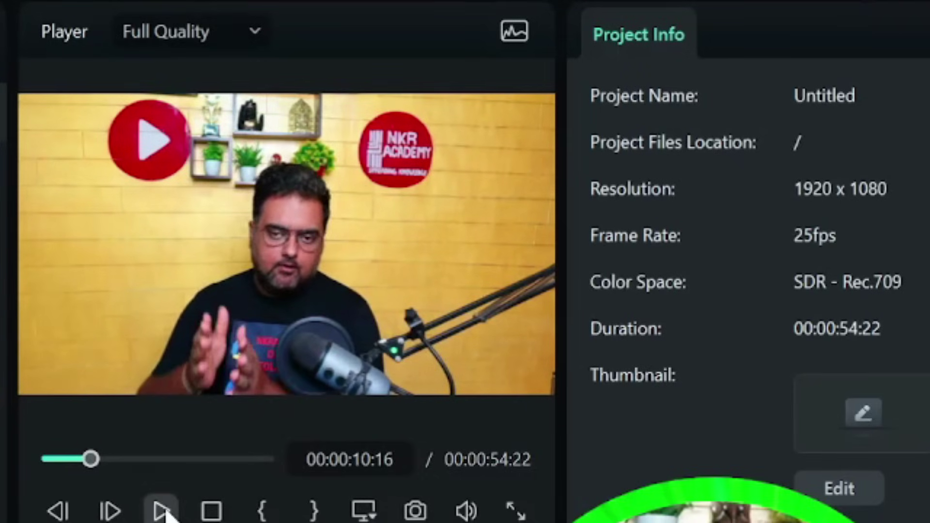
click(166, 513)
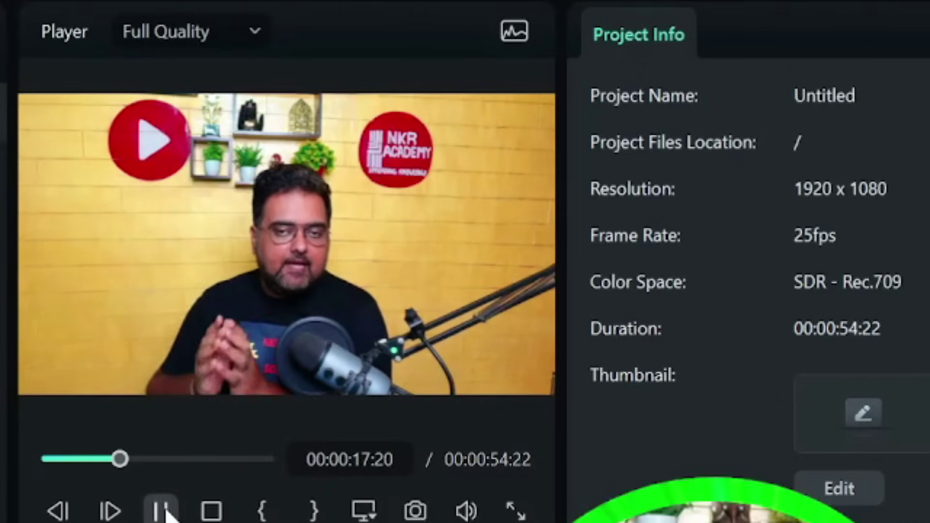
click(166, 511)
click(166, 511)
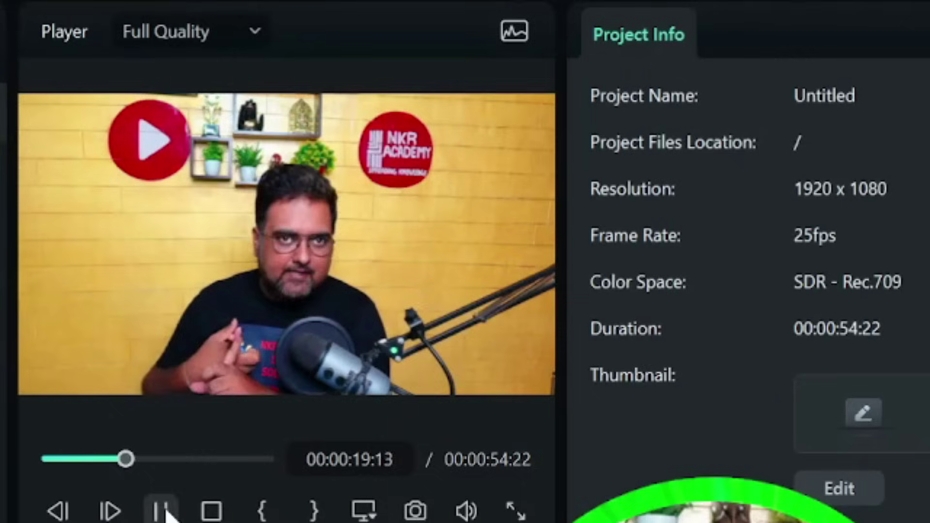
click(166, 511)
drag(128, 459, 49, 459)
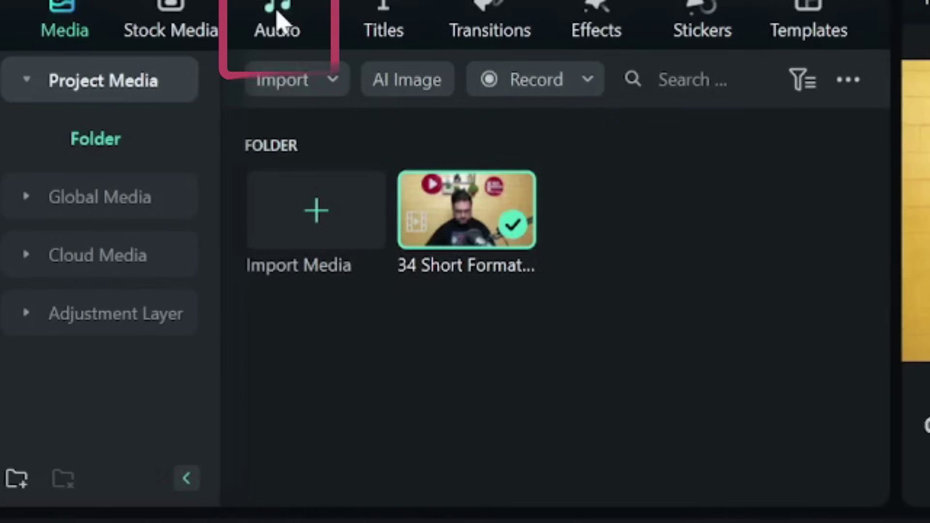
Preview and download the trending music "Feel the summer" and place it on audio track 1 at the timeline start
click(276, 17)
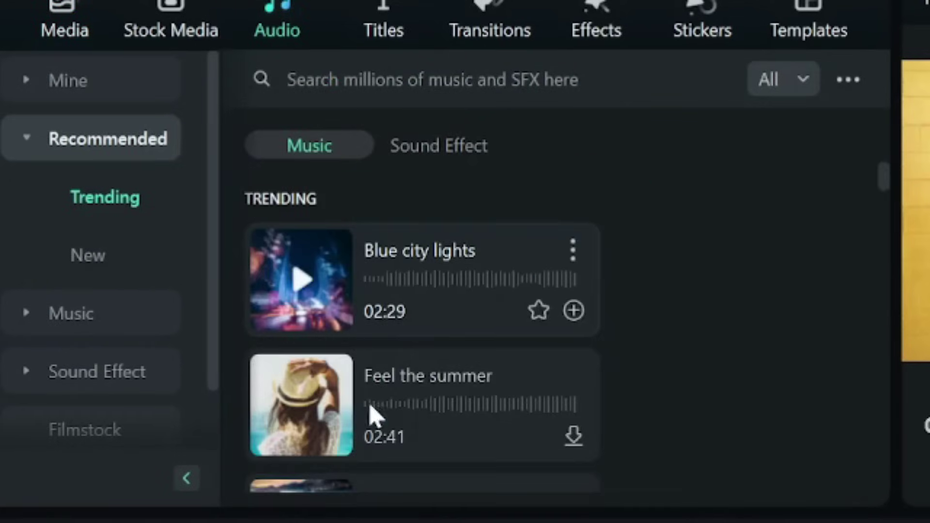
click(306, 411)
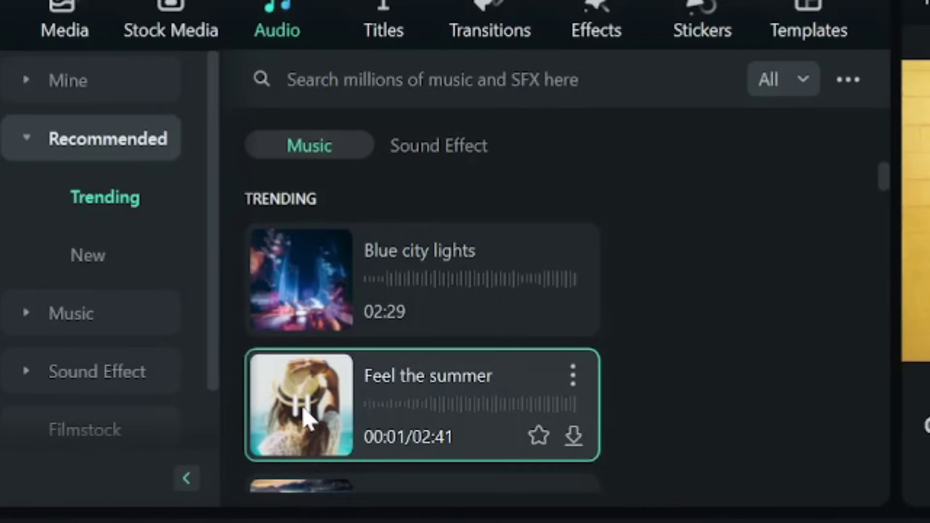
click(303, 410)
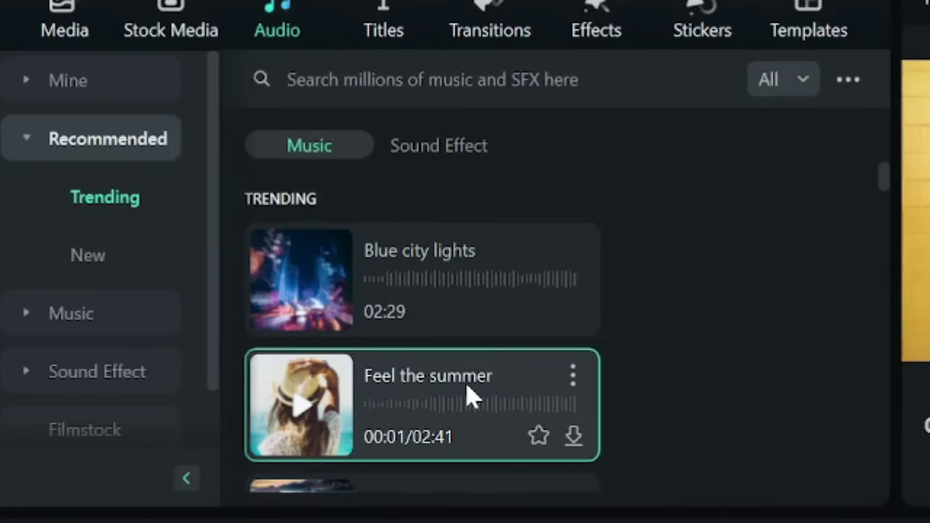
click(573, 437)
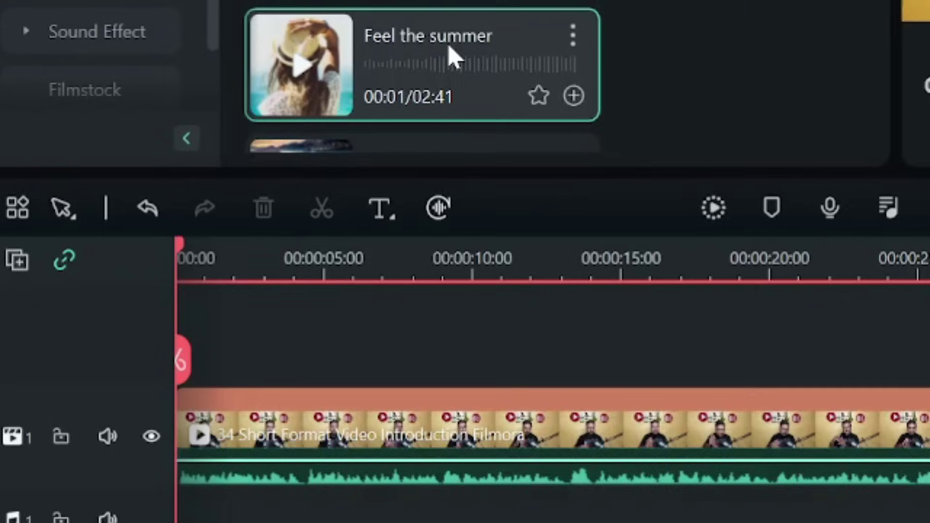
drag(451, 394, 194, 347)
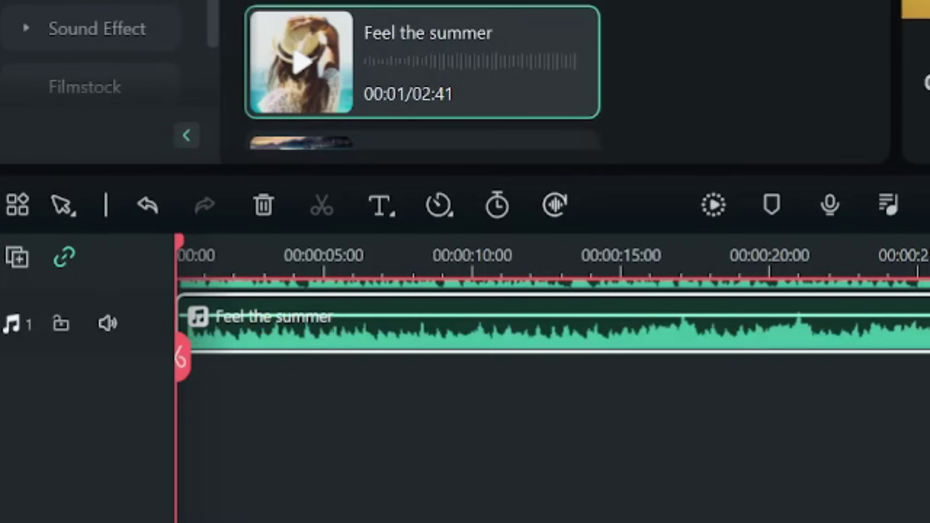
Split the "Feel the summer" music where the video ends, at 00:00:54:23, and delete the leftover music
scroll(552, 296, right, 10)
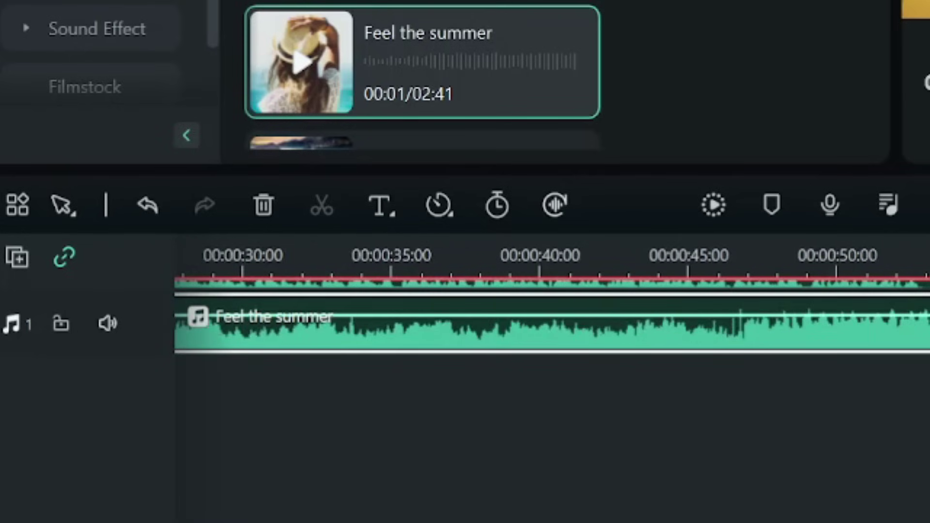
scroll(553, 363, up, 3)
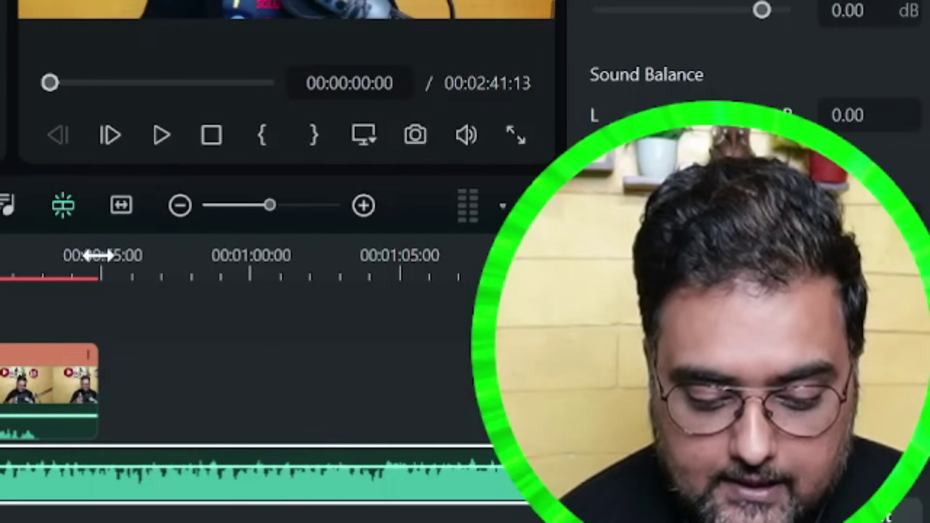
click(99, 255)
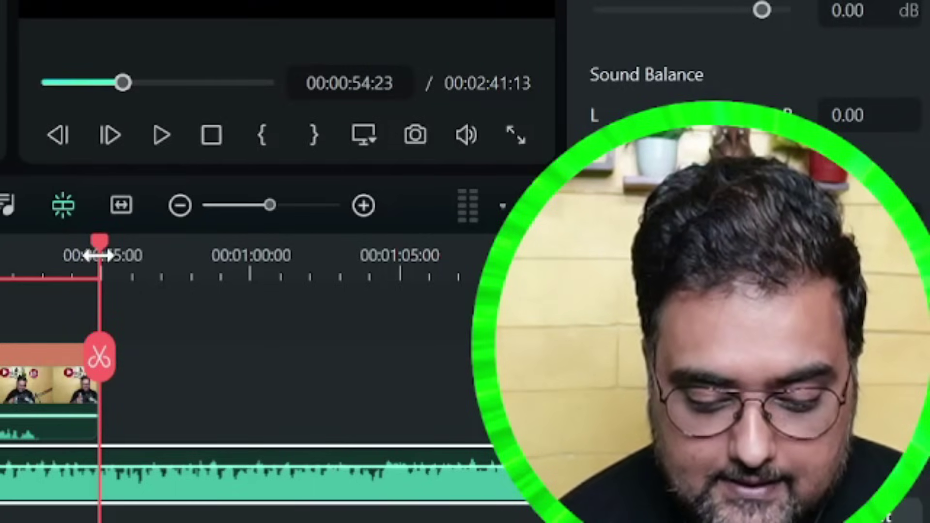
click(103, 361)
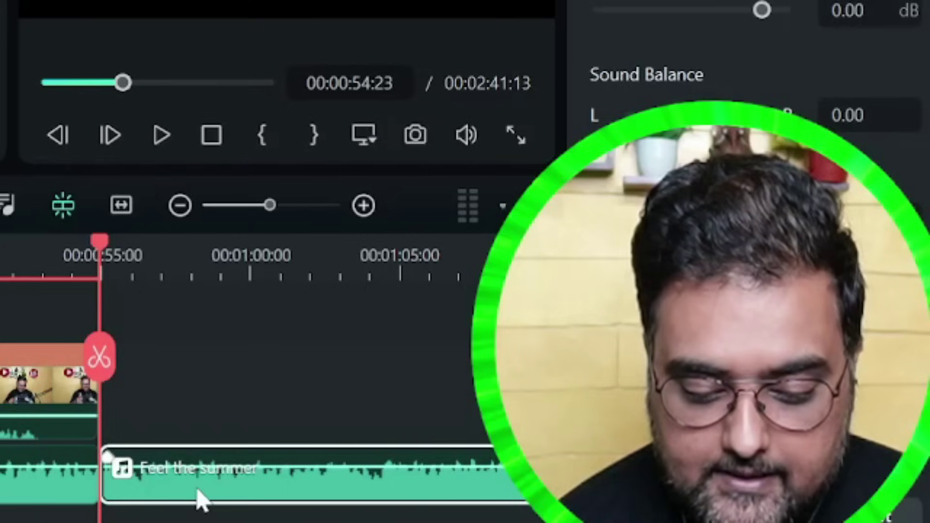
key(Delete)
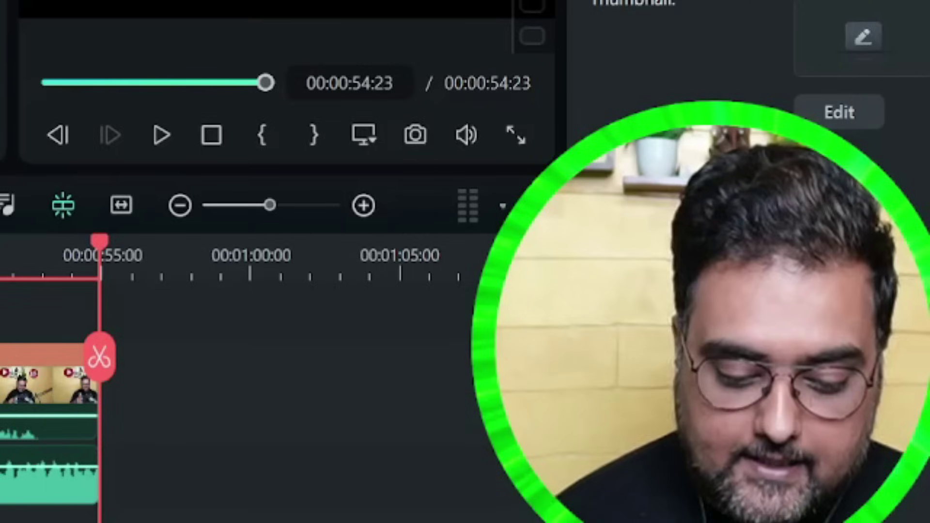
Play the opening seconds from the timeline start to hear the music together with the speech
scroll(48, 460, left, 1)
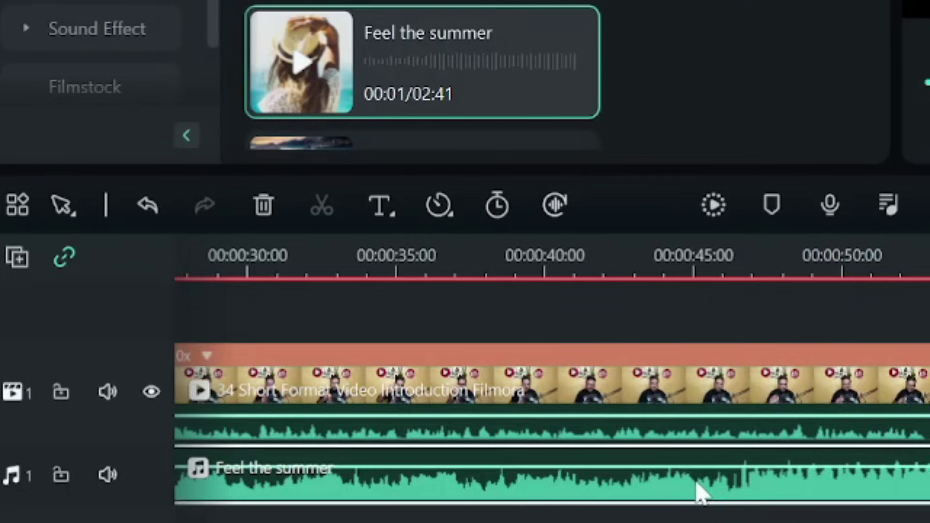
scroll(702, 492, left, 5)
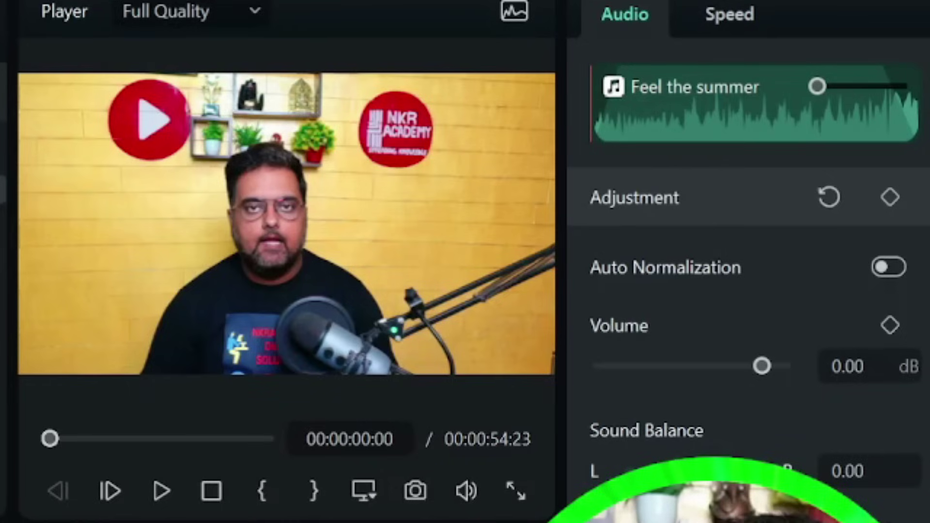
click(160, 492)
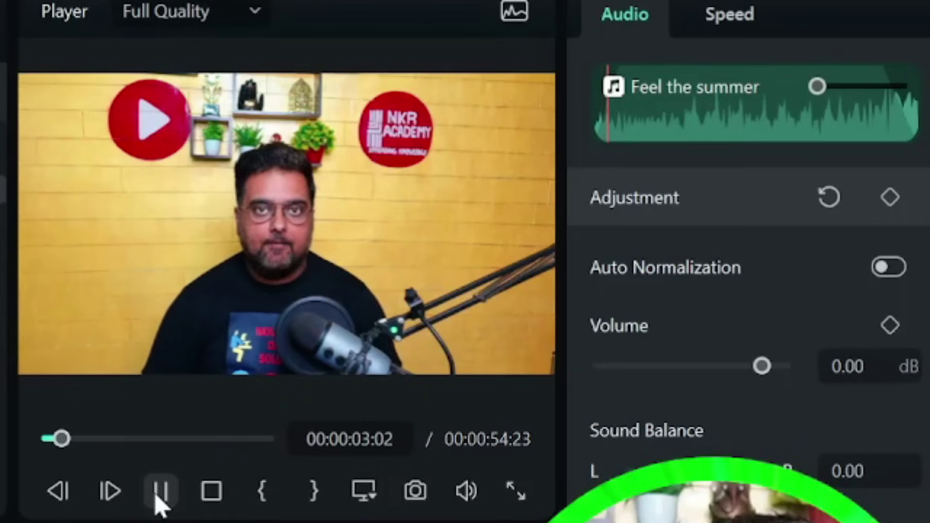
click(157, 495)
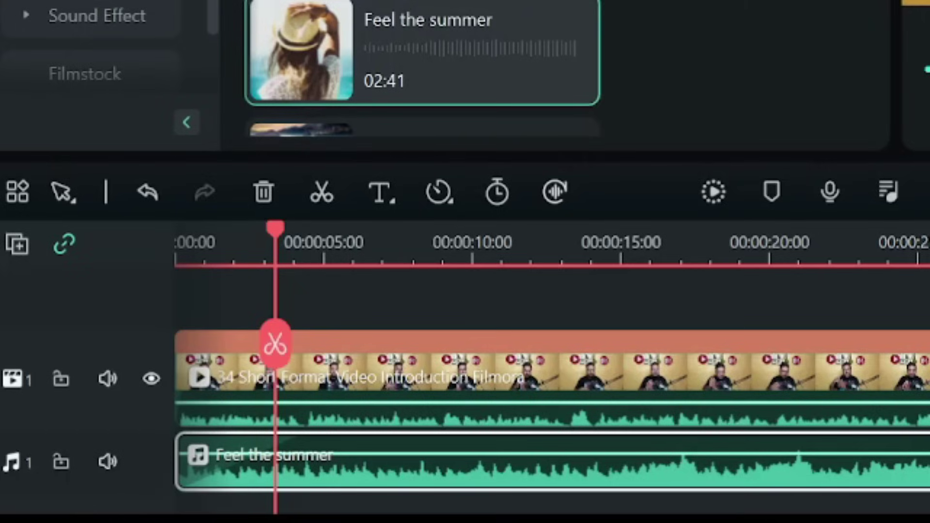
Open the talking-head clip's audio adjustments and enable Audio Ducking
right_click(522, 398)
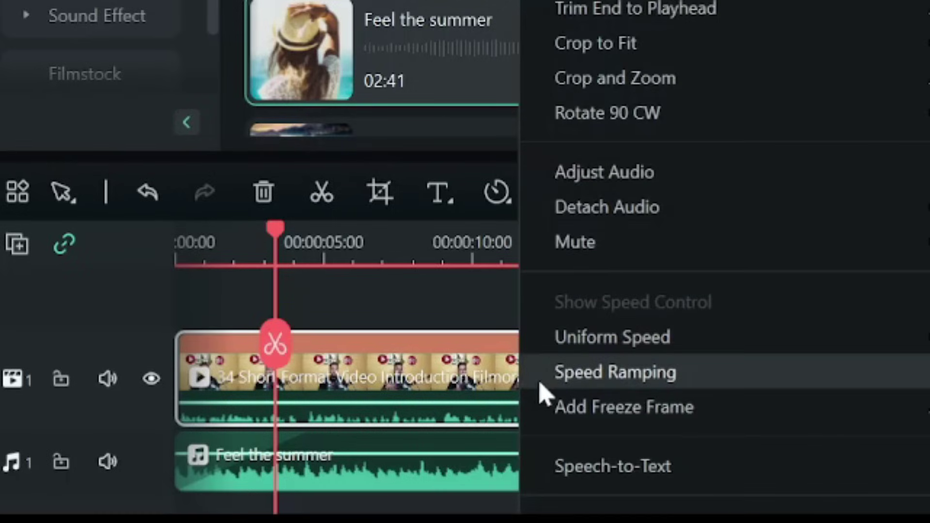
click(639, 176)
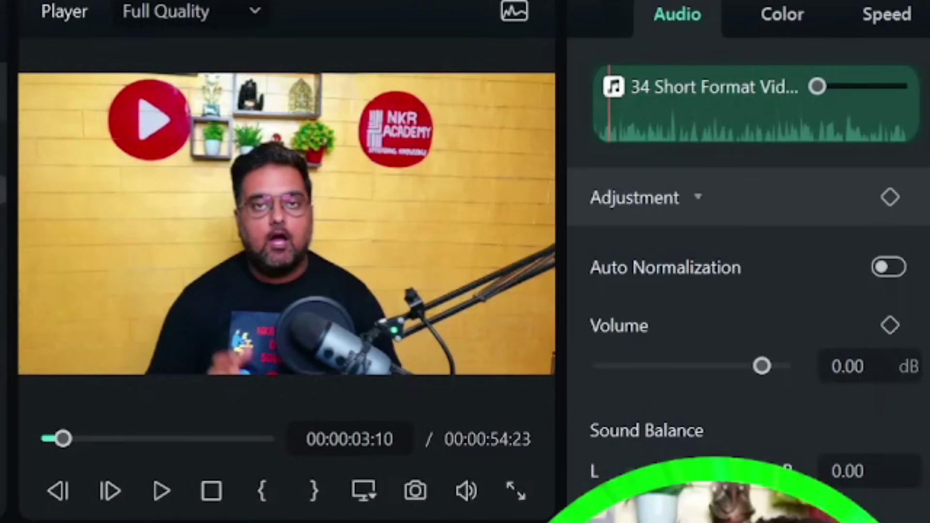
scroll(746, 339, down, 8)
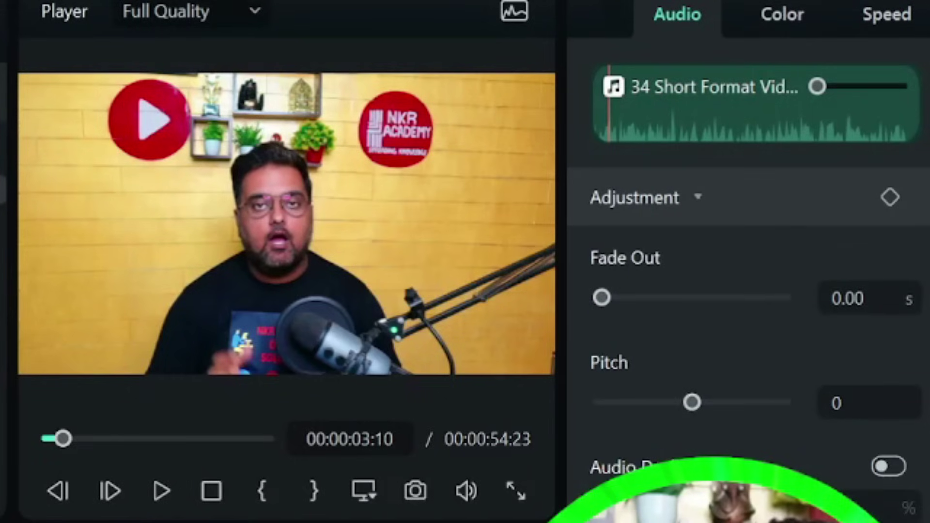
click(889, 467)
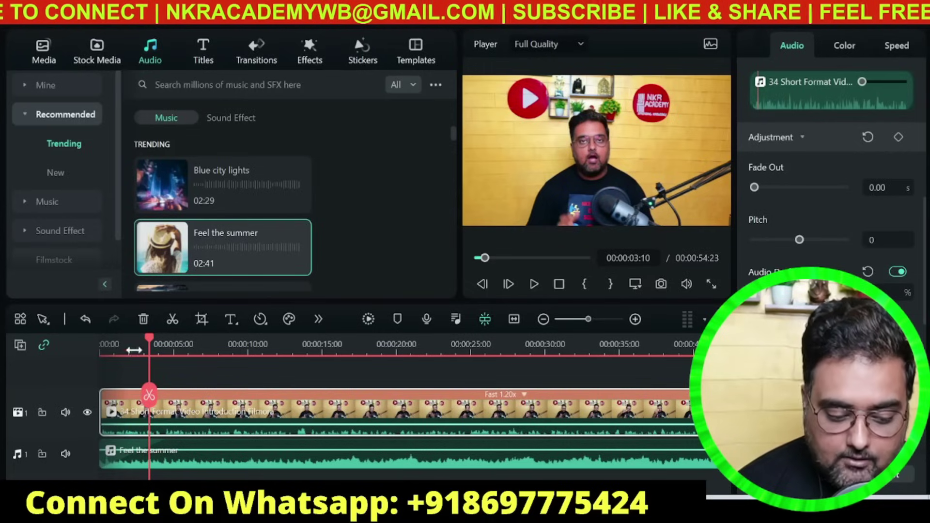
Play the video from near its start to about 8 seconds to check the music level under the voice
drag(153, 348, 104, 349)
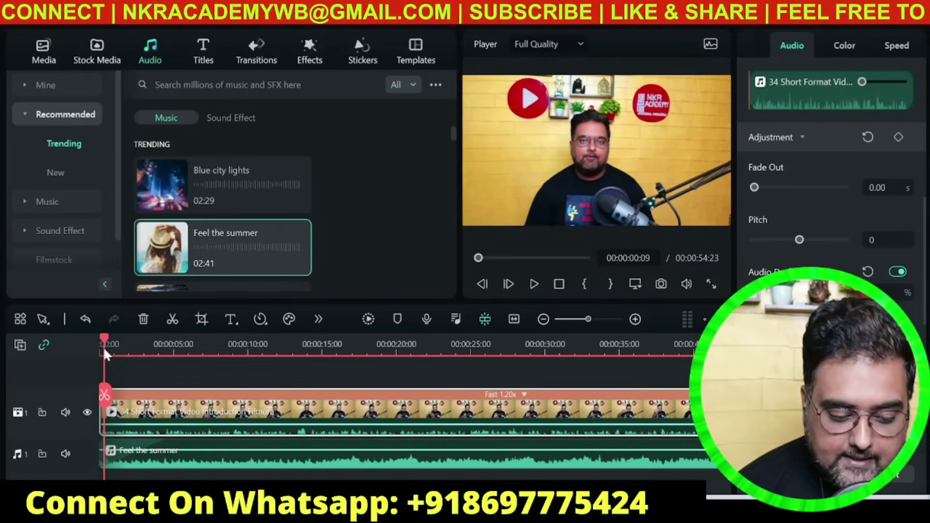
click(534, 285)
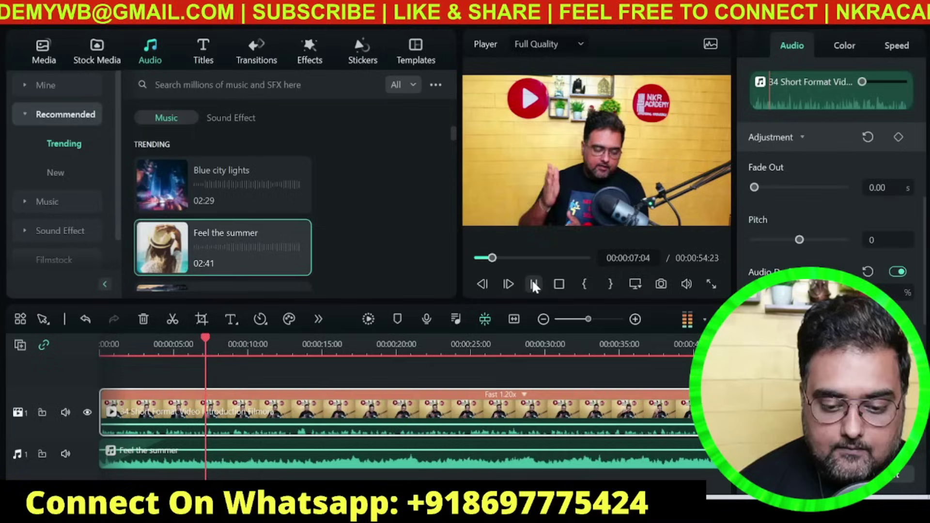
click(534, 286)
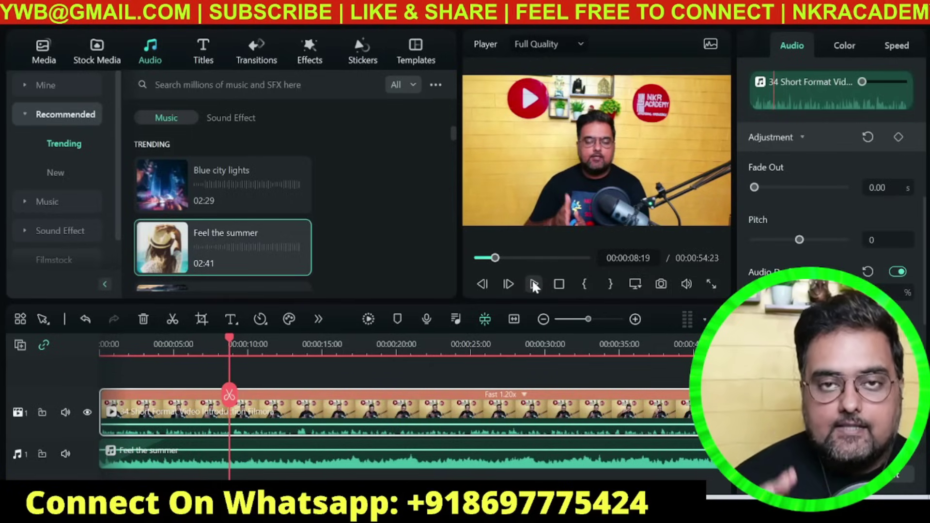
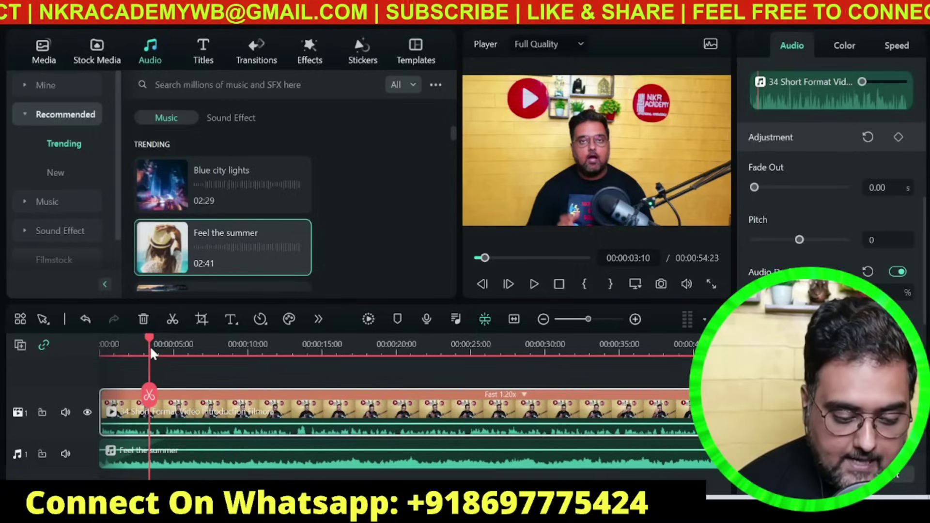
Replay the video from the beginning and pause at about 5 seconds to find the spot for a title
drag(150, 345, 94, 354)
click(533, 283)
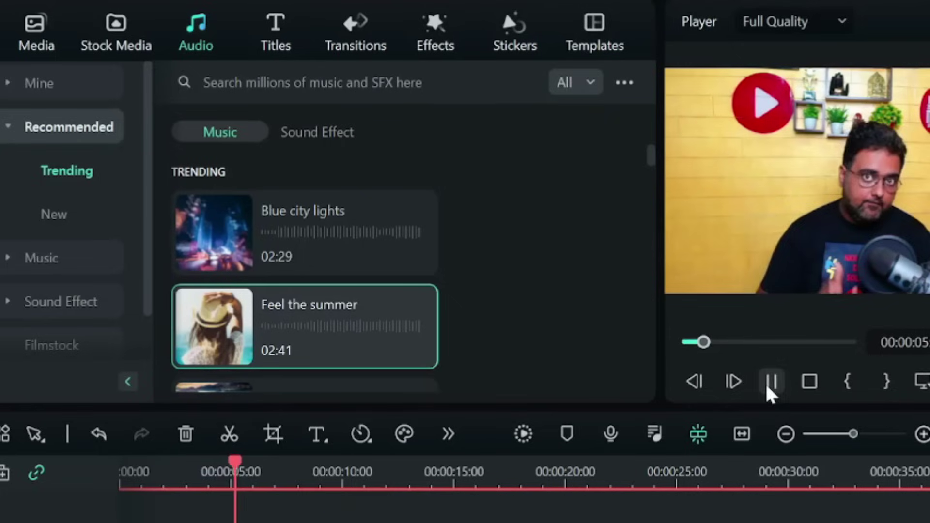
click(533, 283)
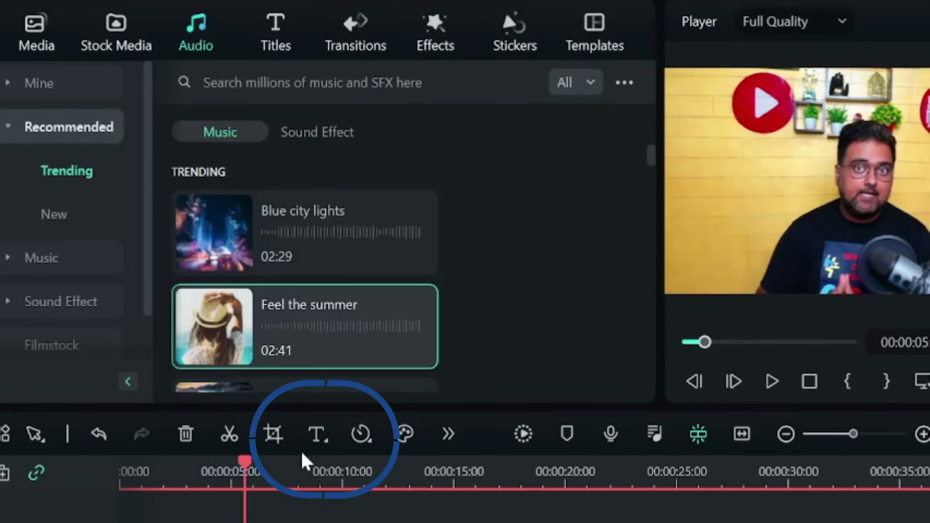
Download the "3D Metal Title 10" template from the 3D Titles category
click(324, 437)
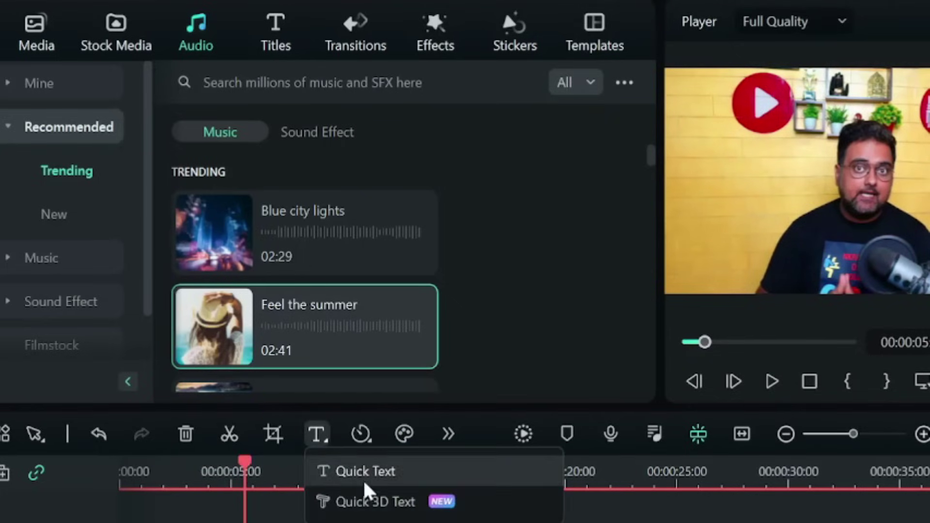
click(495, 293)
click(272, 46)
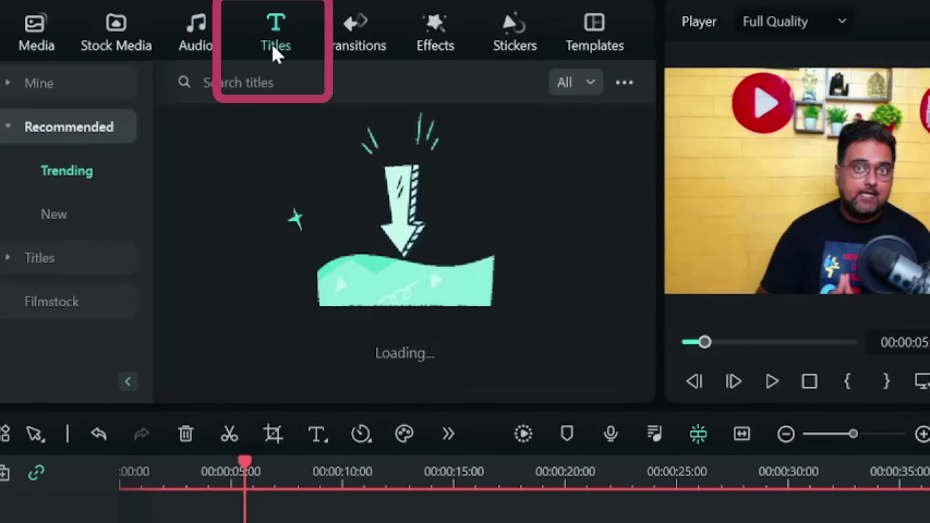
click(88, 260)
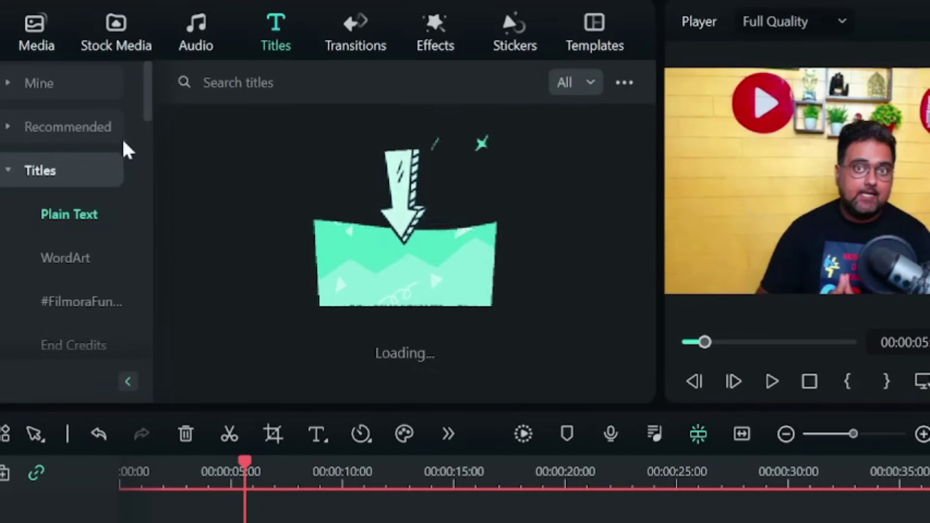
drag(145, 80, 154, 164)
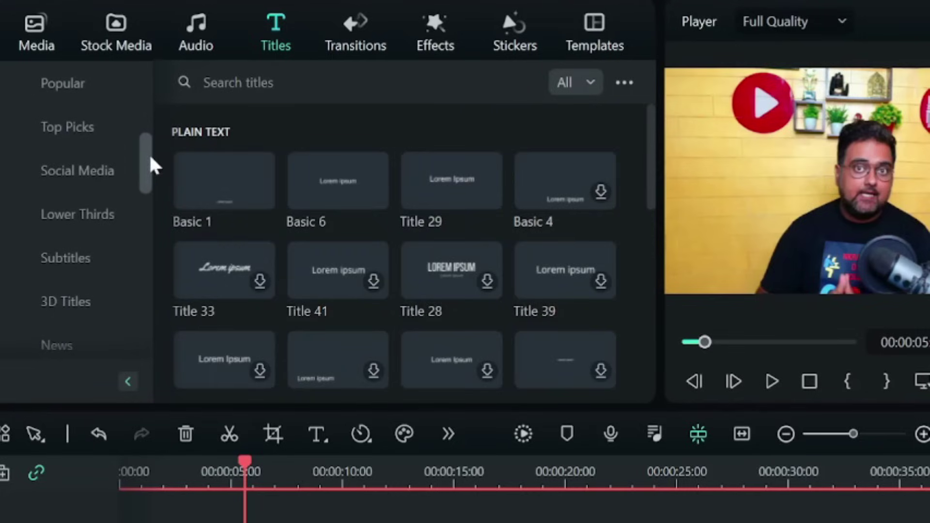
click(53, 302)
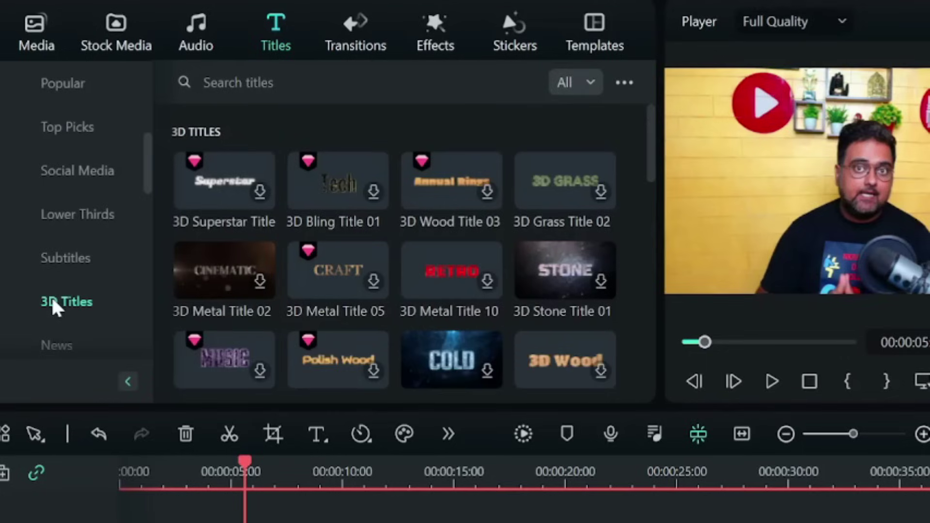
click(484, 279)
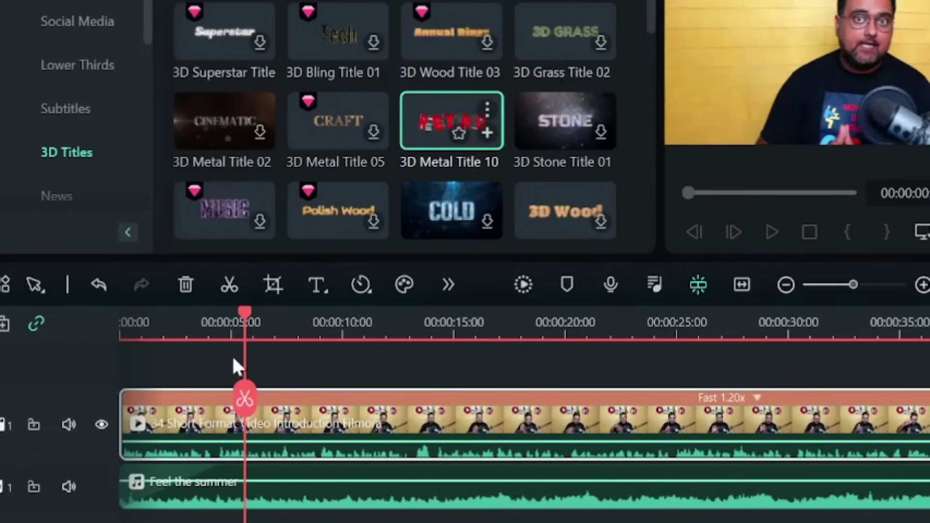
Preview the 3D Metal Title 10 template and place it on the track above the video at about 4 seconds
key(space)
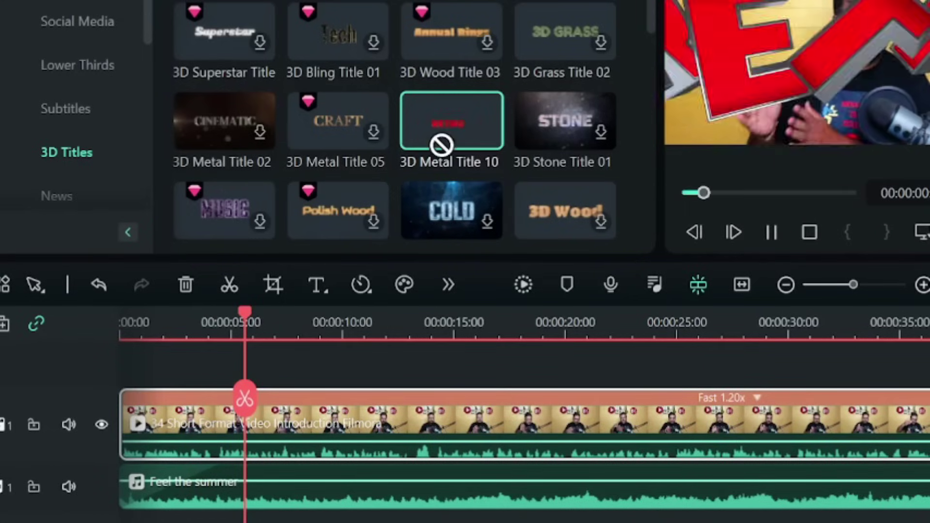
click(761, 228)
drag(426, 111, 218, 383)
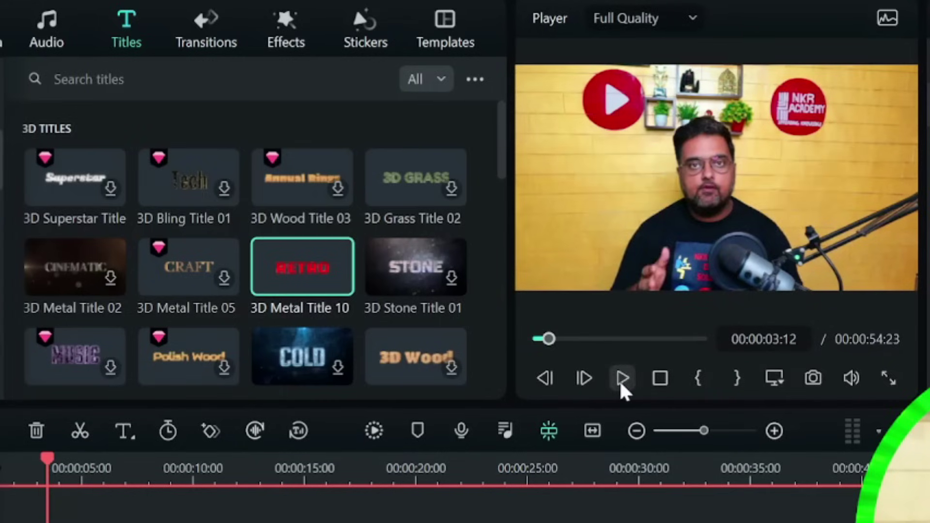
Play the section with the RETRO title and shift the title clip about one second earlier on its track
click(621, 382)
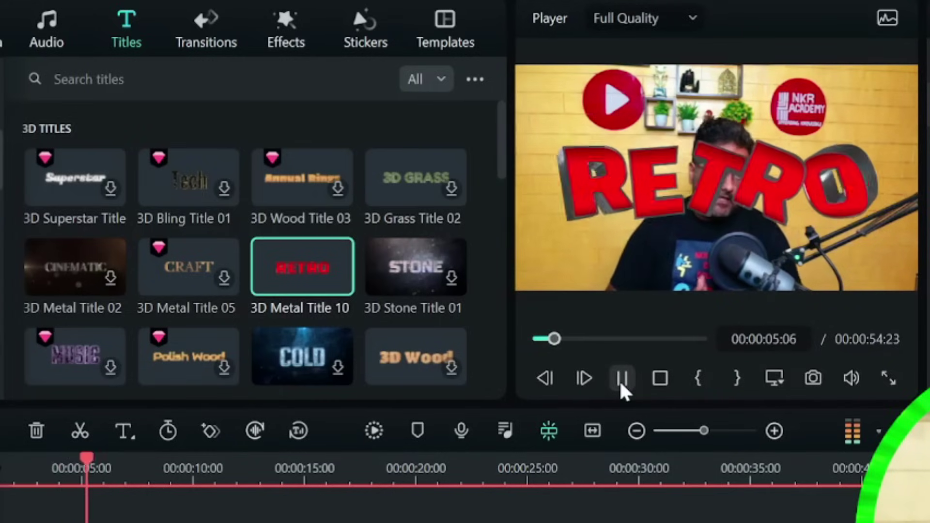
click(621, 381)
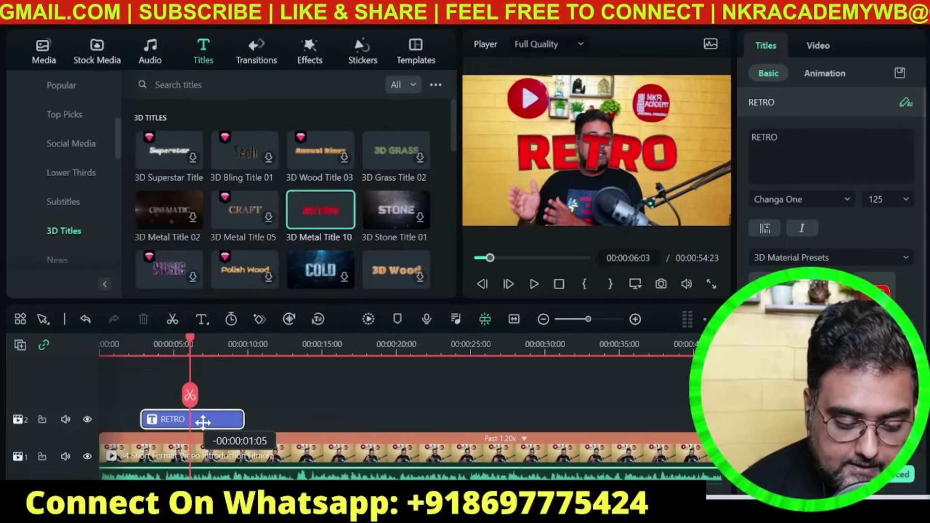
drag(204, 422, 206, 420)
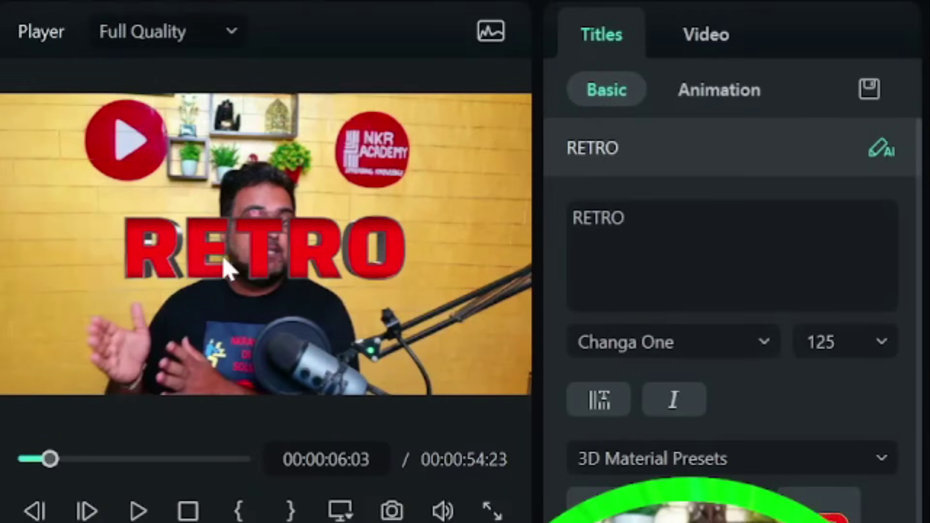
Replace the title text with "Vertical Videos" on two lines and choose the Sequential Jump entrance animation
click(224, 261)
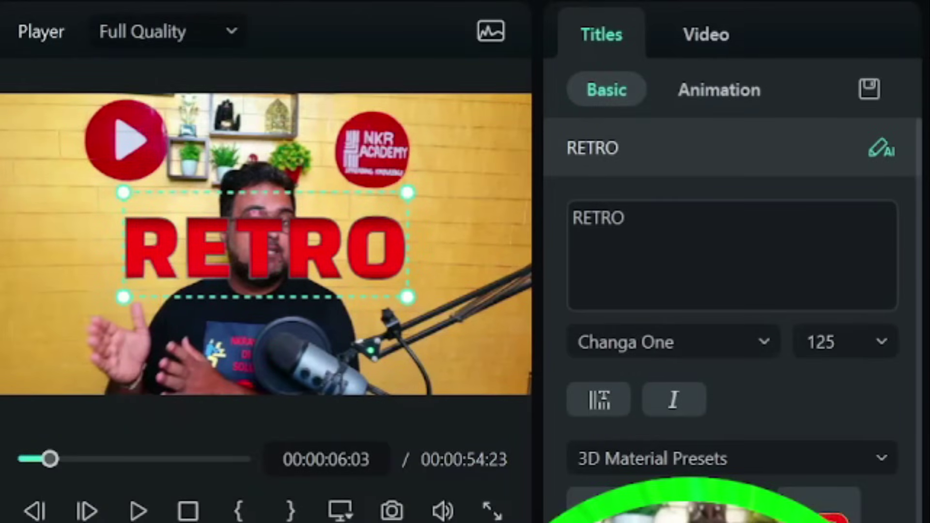
double_click(598, 218)
text(Ve)
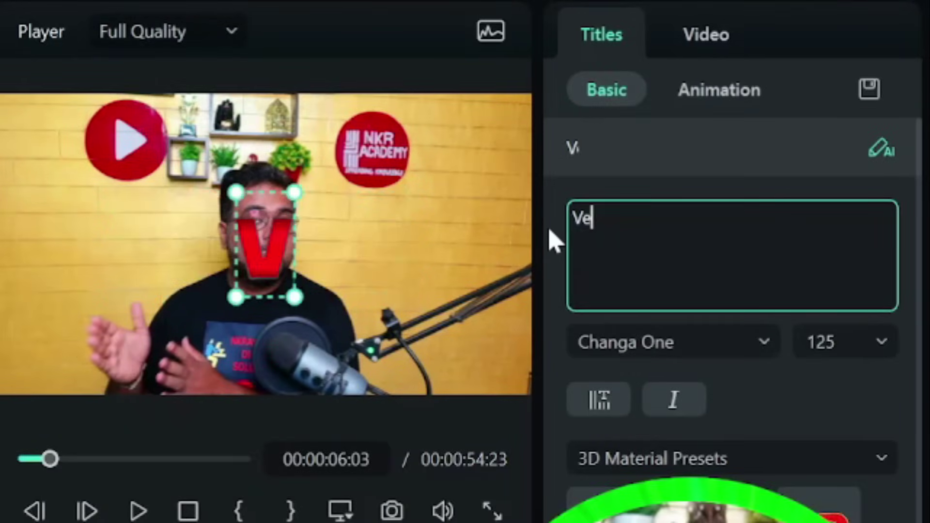
text(rtical)
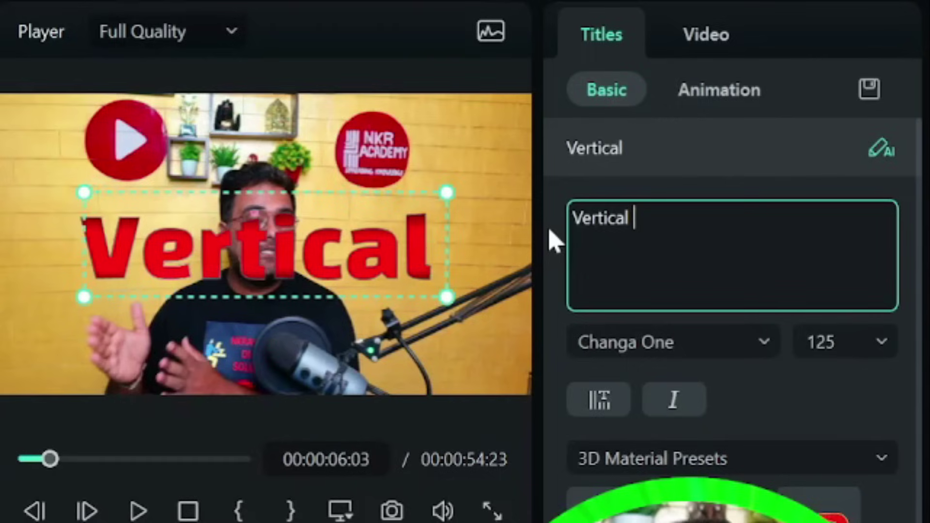
key(Return)
text(Videos)
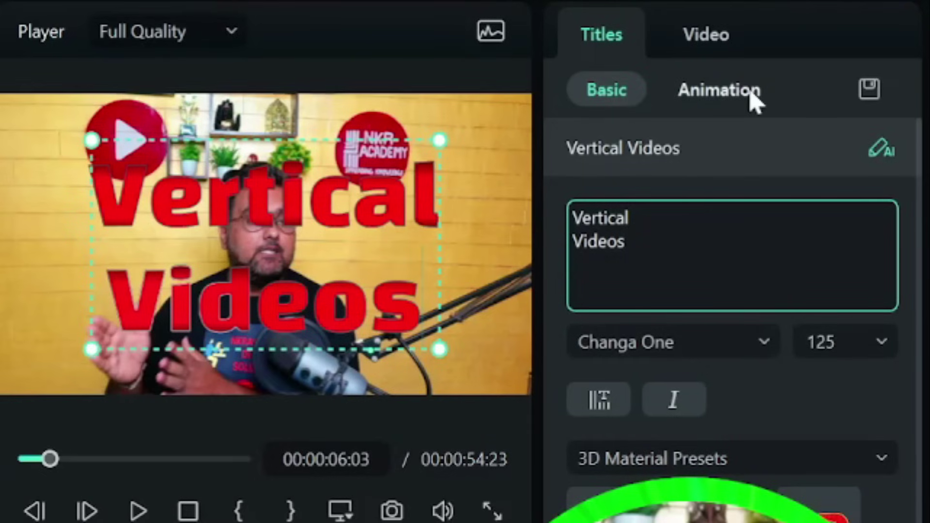
click(782, 310)
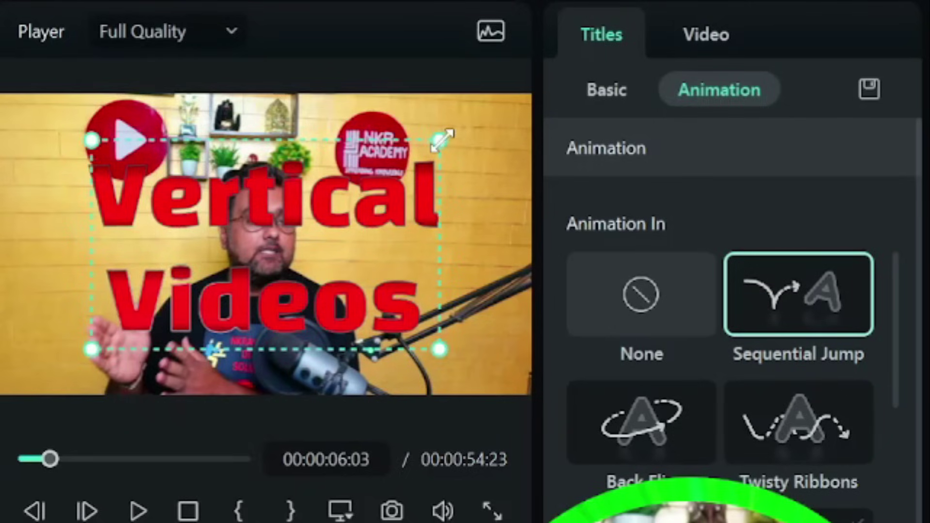
Shrink the "Vertical Videos" title, move it to the lower centre of the video frame and play it back
drag(436, 164, 317, 316)
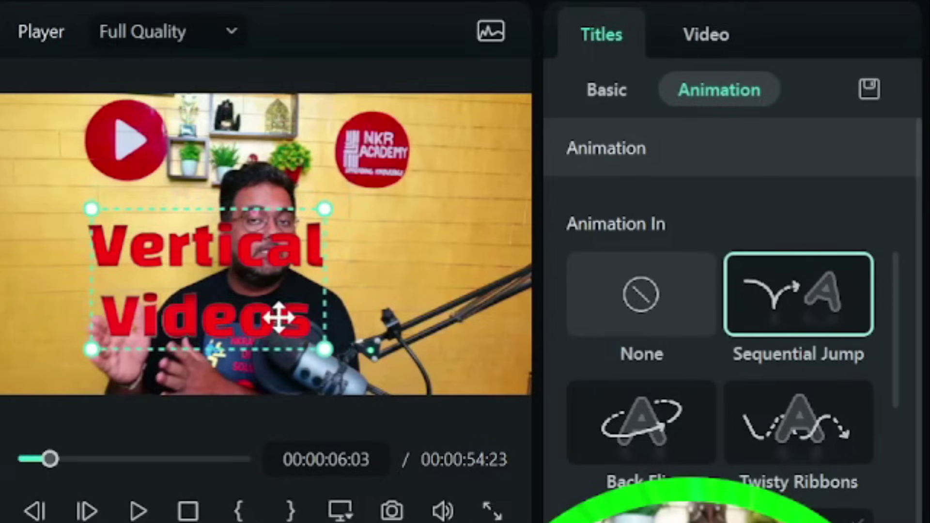
drag(256, 307, 285, 358)
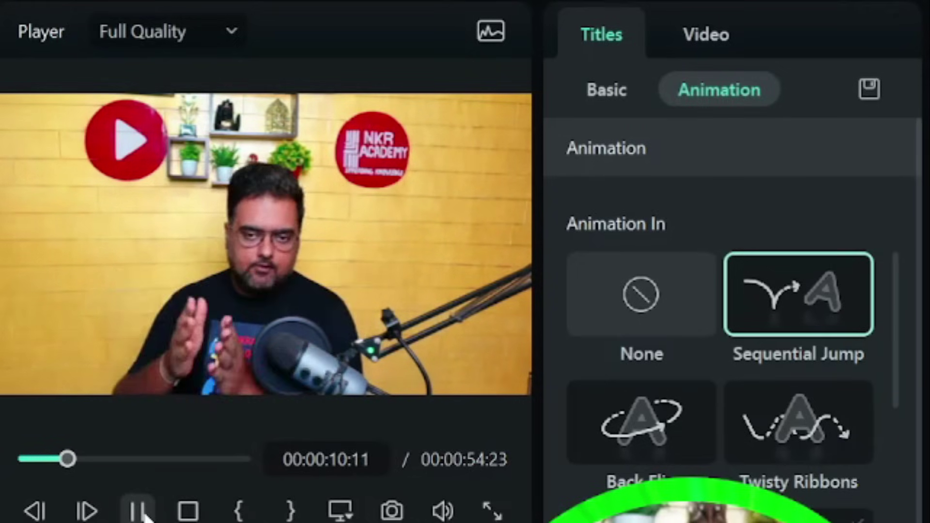
click(142, 514)
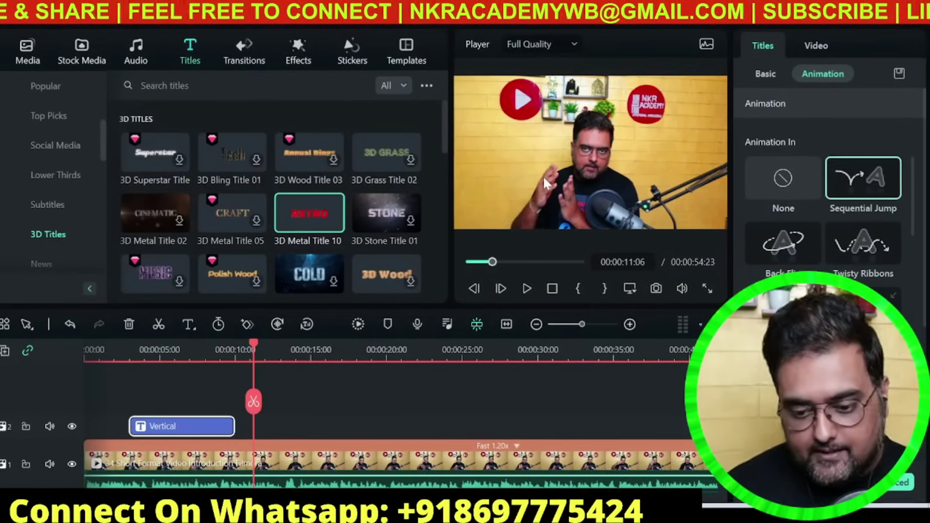
click(545, 173)
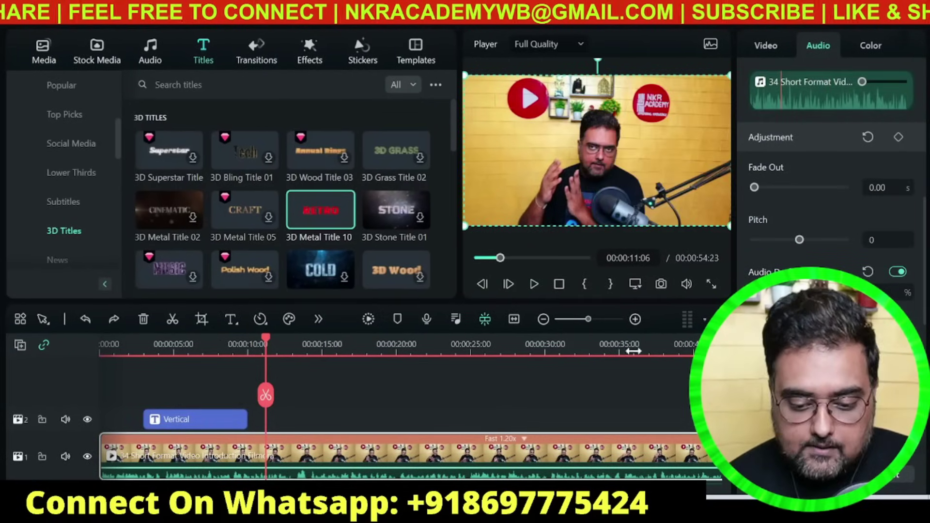
Open the trending sound effects in the audio library and listen to Explosion and Whoosh Swoosh 05
click(208, 426)
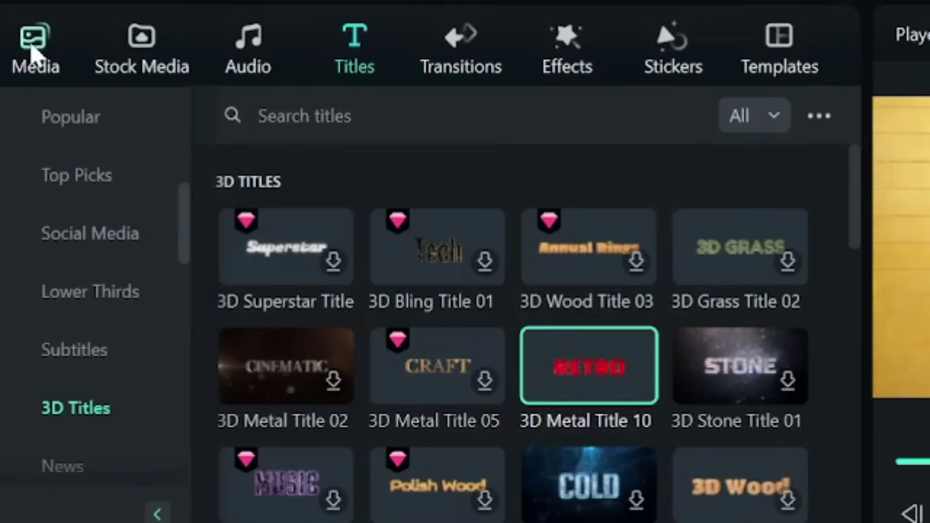
click(261, 45)
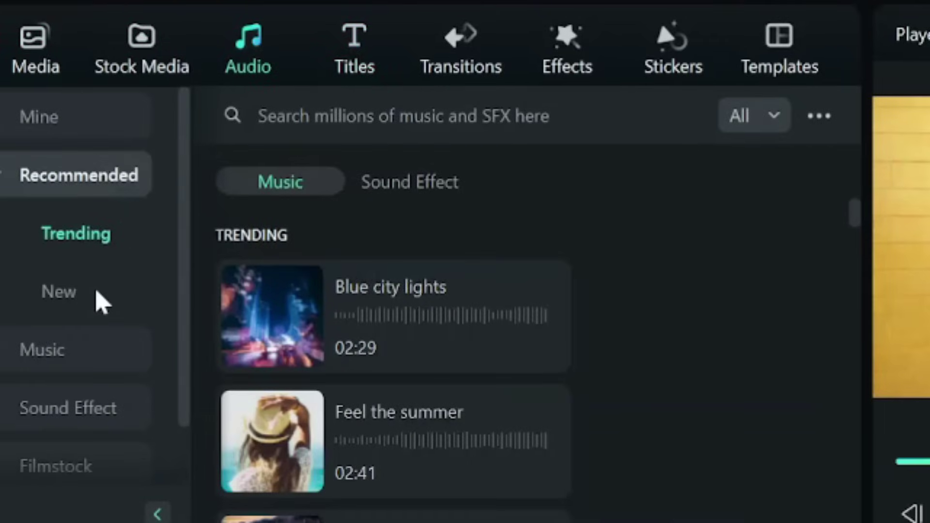
click(400, 189)
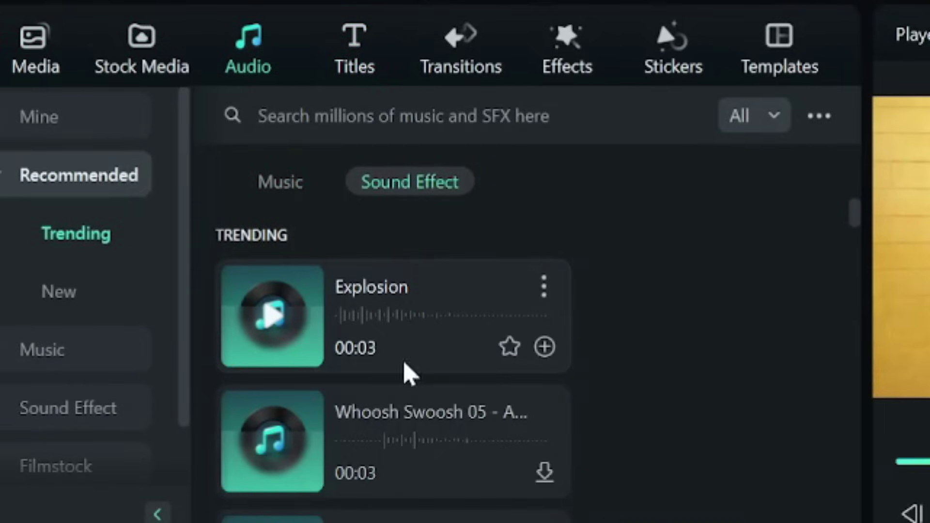
click(273, 331)
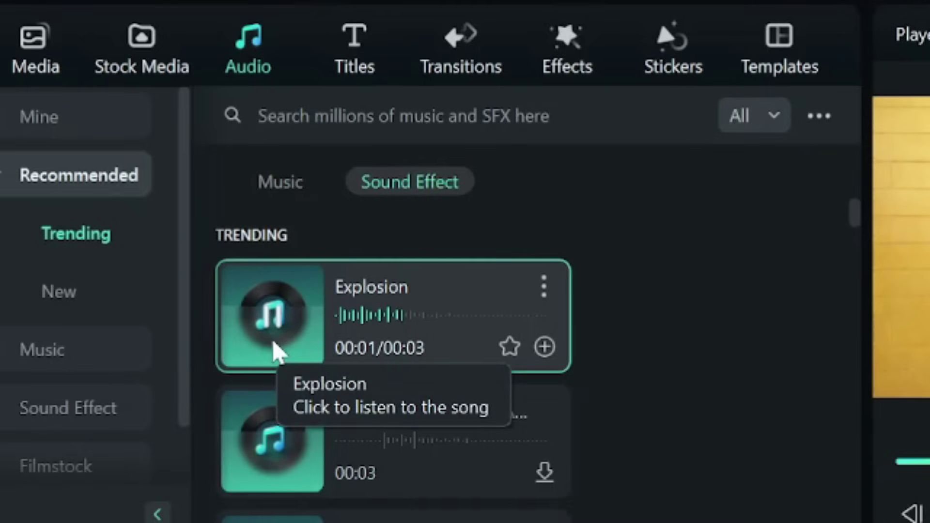
click(276, 443)
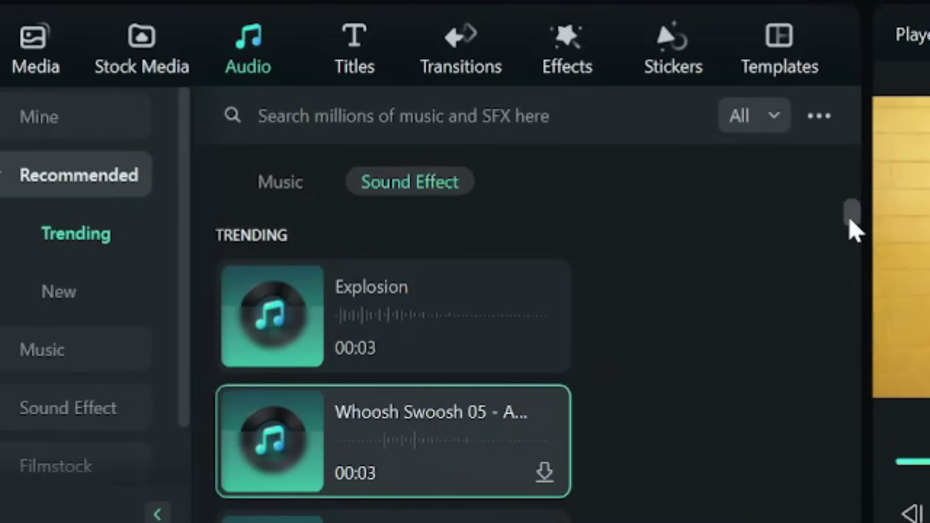
drag(849, 217, 857, 217)
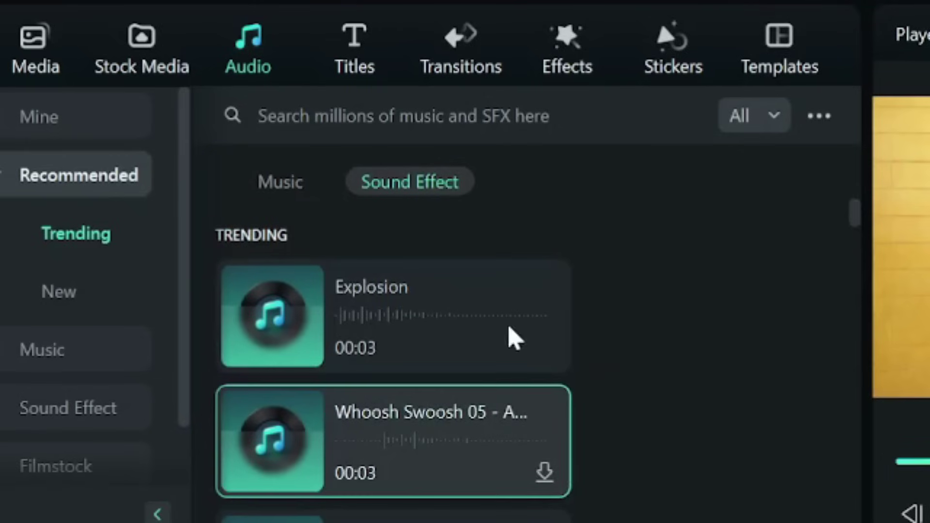
Place the Explosion sound effect on a separate audio track below the music, aligned with the start of the title clip
click(395, 332)
click(394, 390)
click(395, 359)
drag(375, 323, 167, 474)
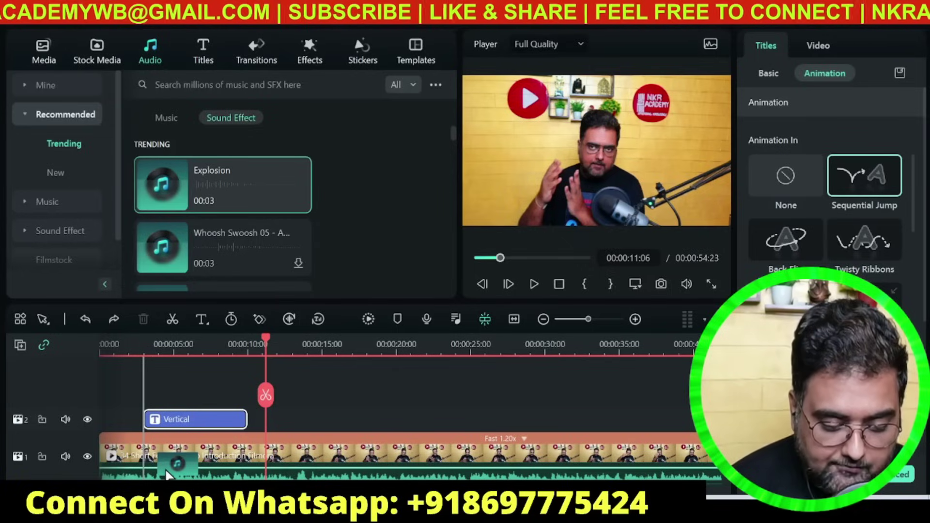
drag(167, 475, 167, 416)
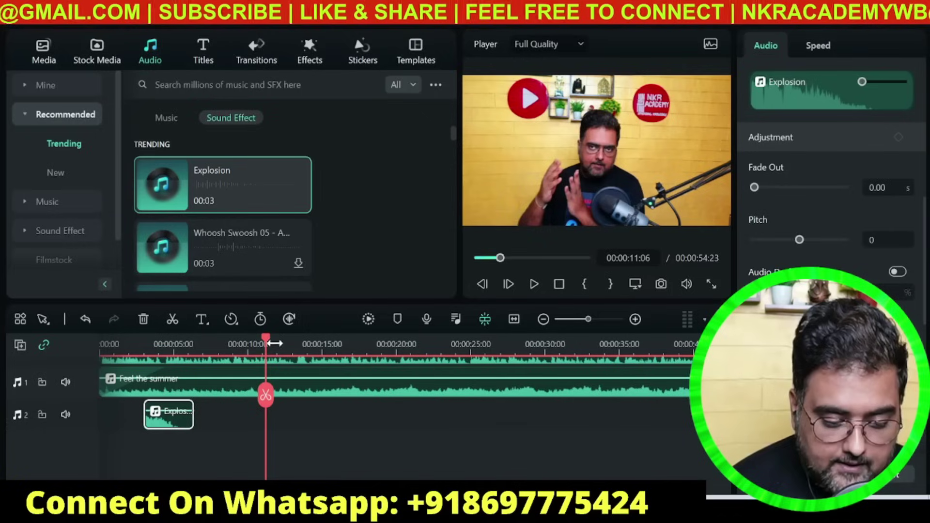
Play the timeline from 00:00:01:20 through the title entrance to check the Explosion sound effect
drag(264, 340, 124, 339)
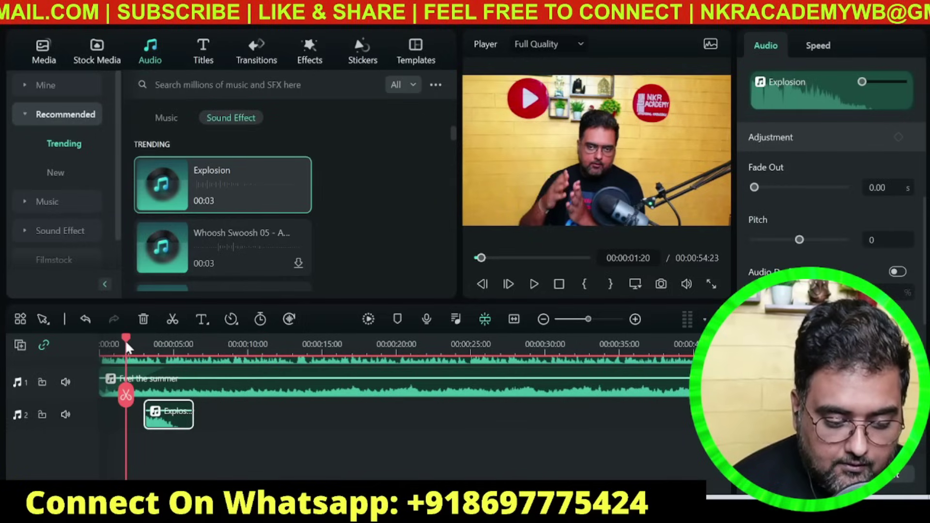
click(534, 284)
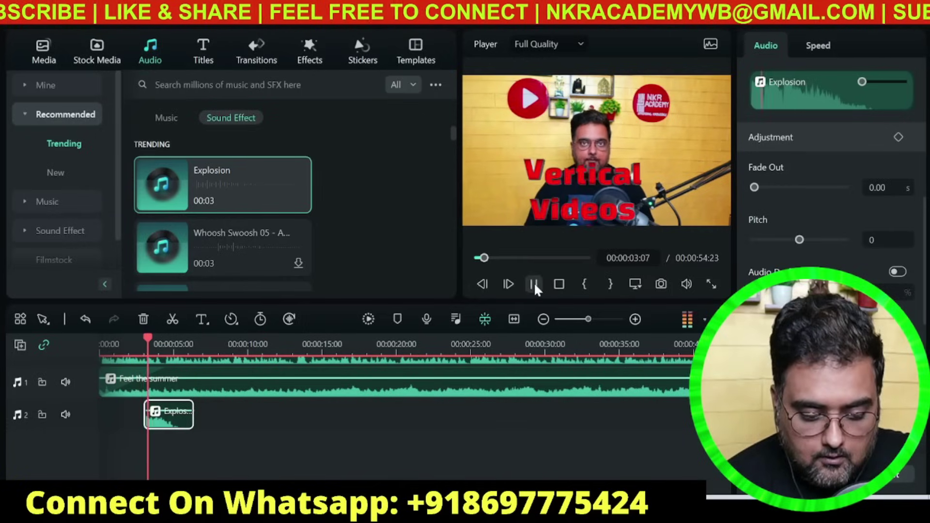
click(534, 283)
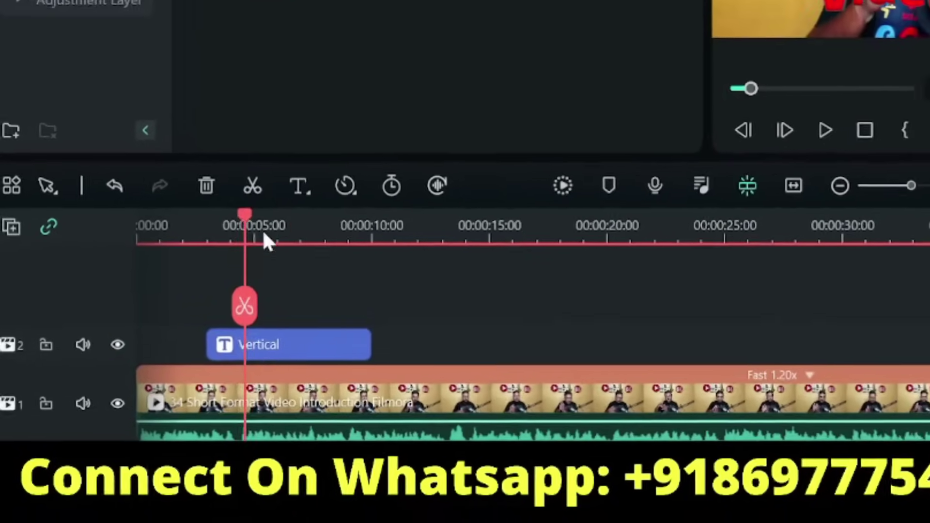
Add a keyframe to the main video clip at about 10.6 seconds, just after the title clip ends
drag(264, 234, 362, 246)
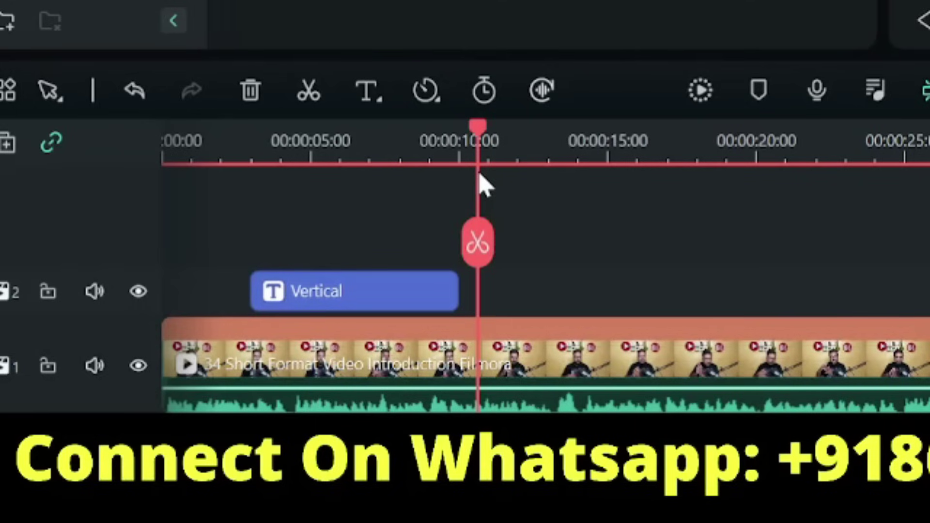
click(555, 376)
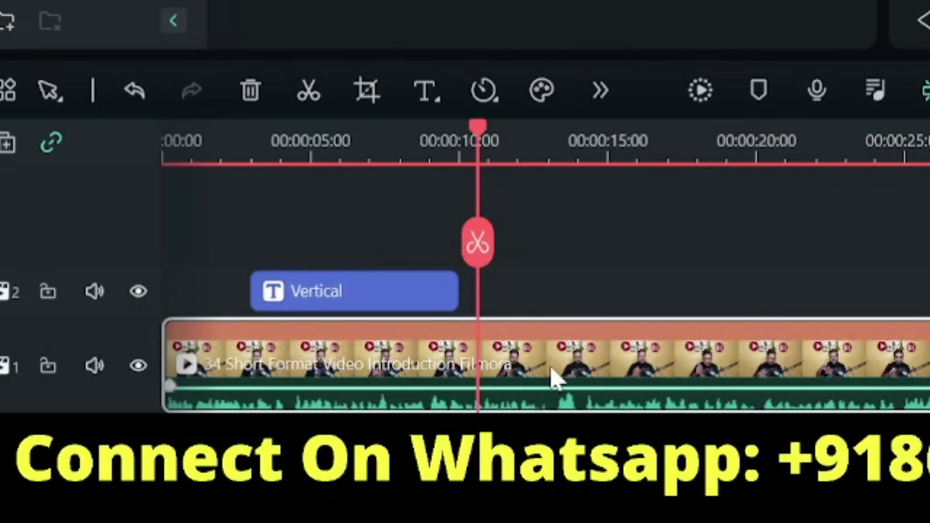
click(601, 92)
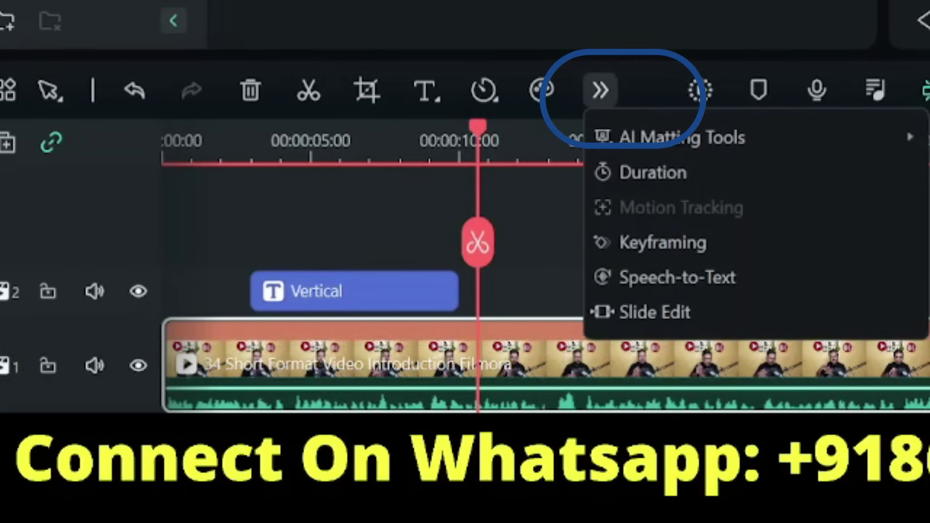
click(651, 250)
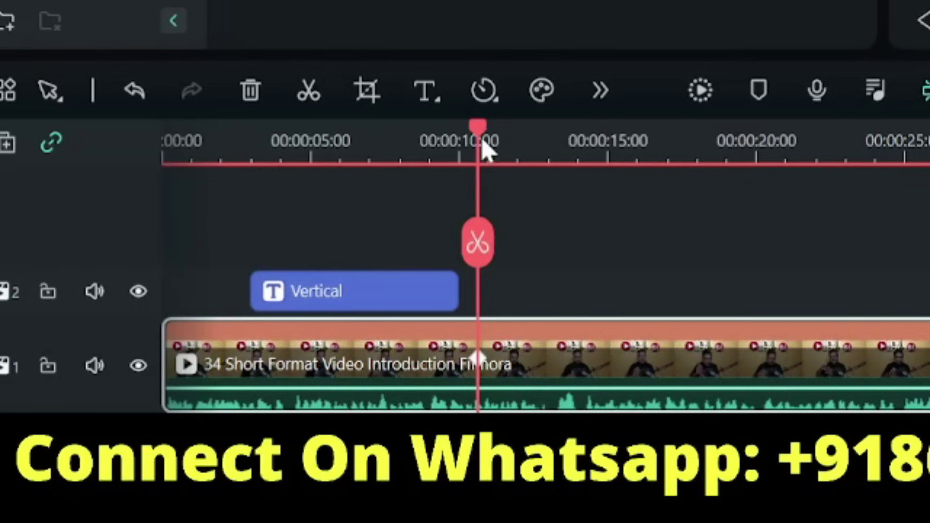
Add a second keyframe to the video clip at 00:00:11:14 and set its scale to 200%
drag(481, 138, 507, 150)
click(600, 90)
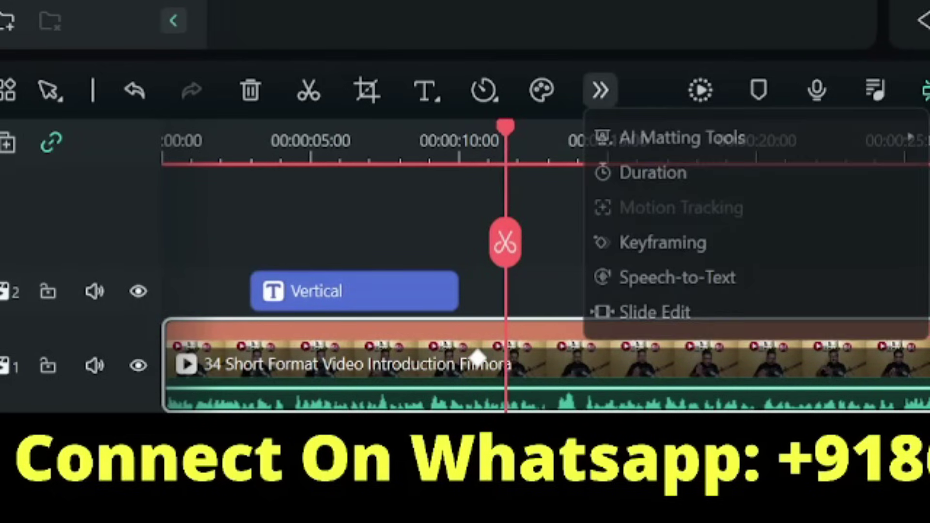
click(651, 245)
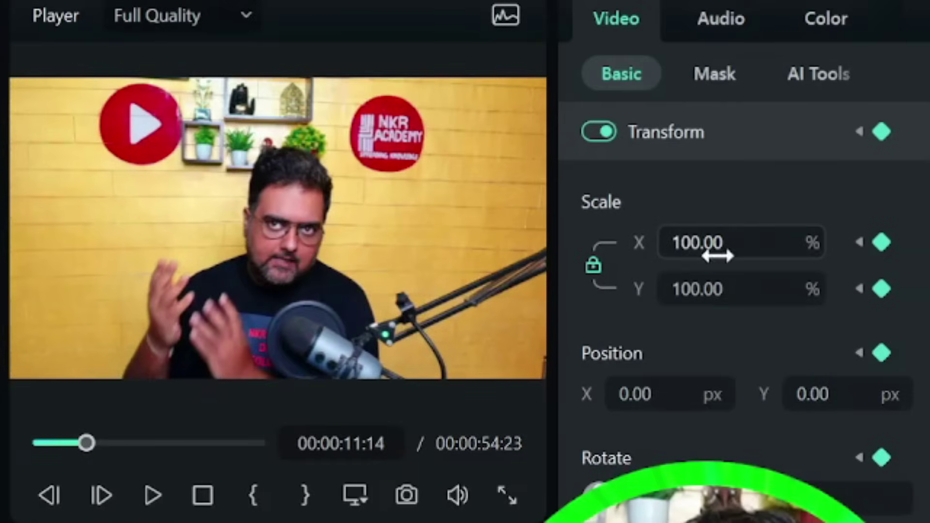
click(713, 249)
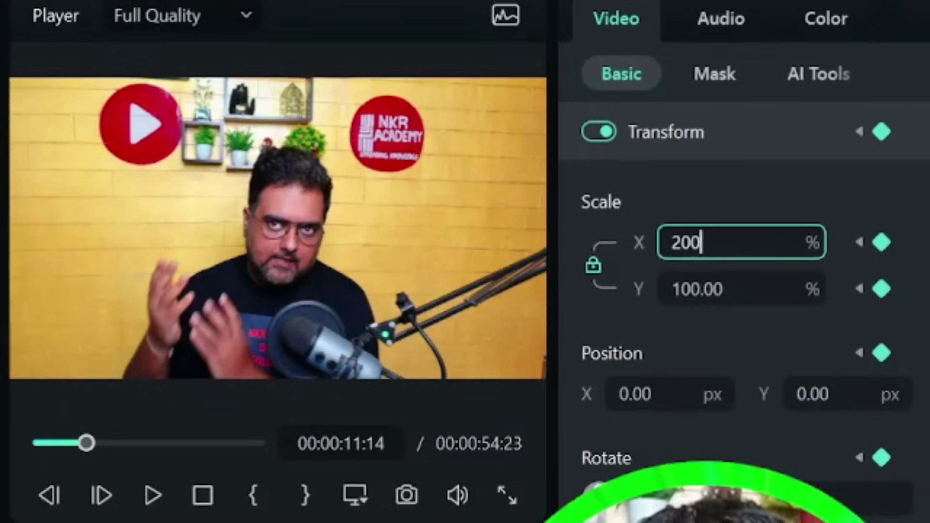
key(Return)
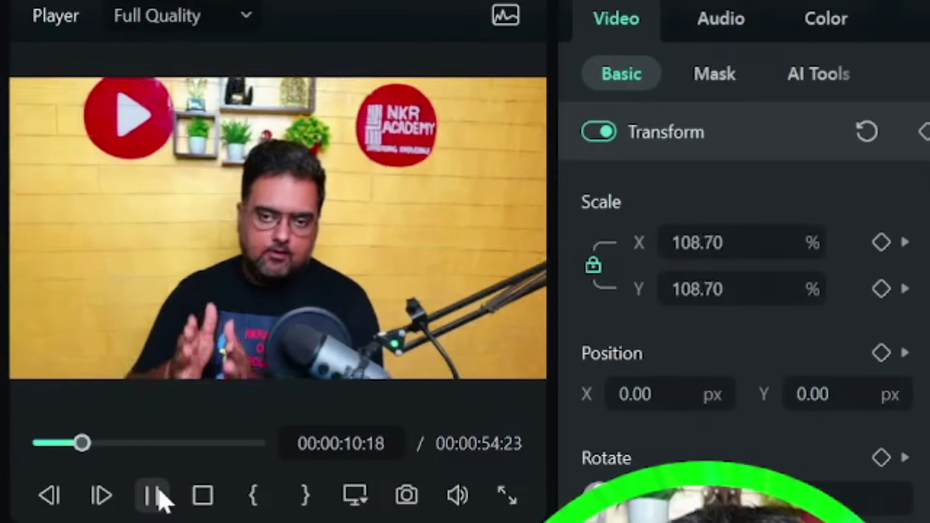
Play the keyframed section of the video clip to review the zoom-in
click(154, 495)
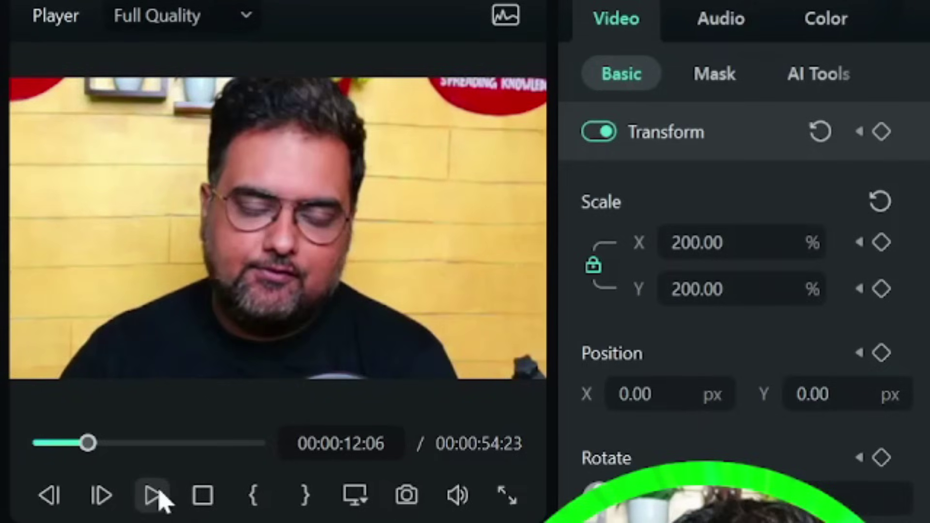
click(155, 495)
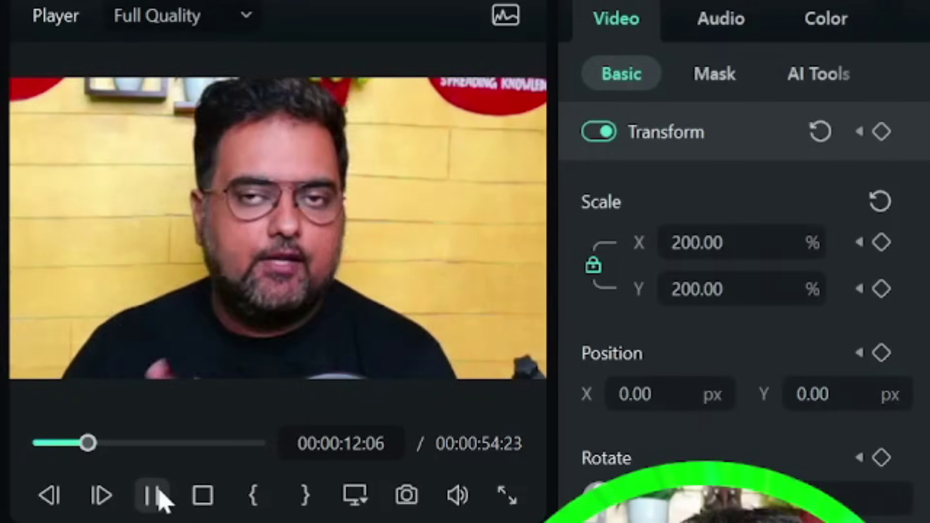
click(154, 495)
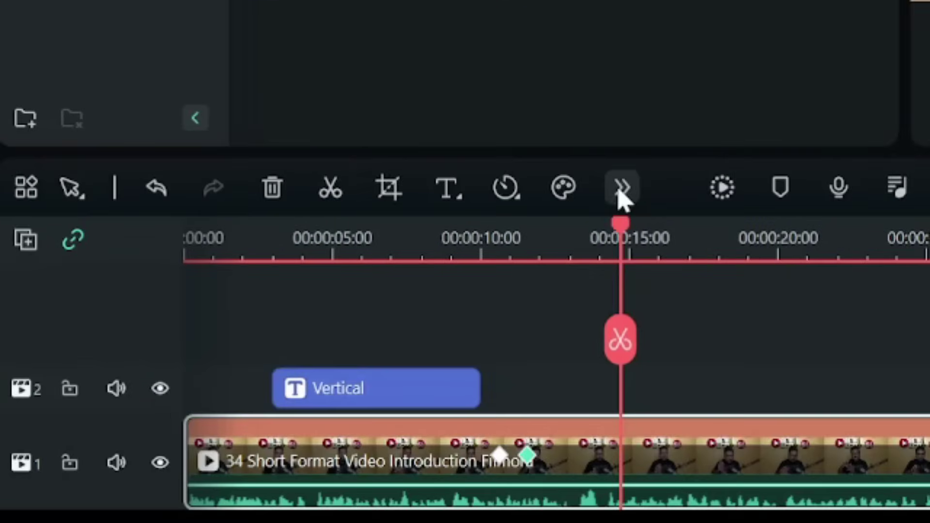
Add keyframes at about 14.7 seconds and at 00:00:15:11, shifting the frame to position X -351.94, Y -539.78 at the second one
click(621, 189)
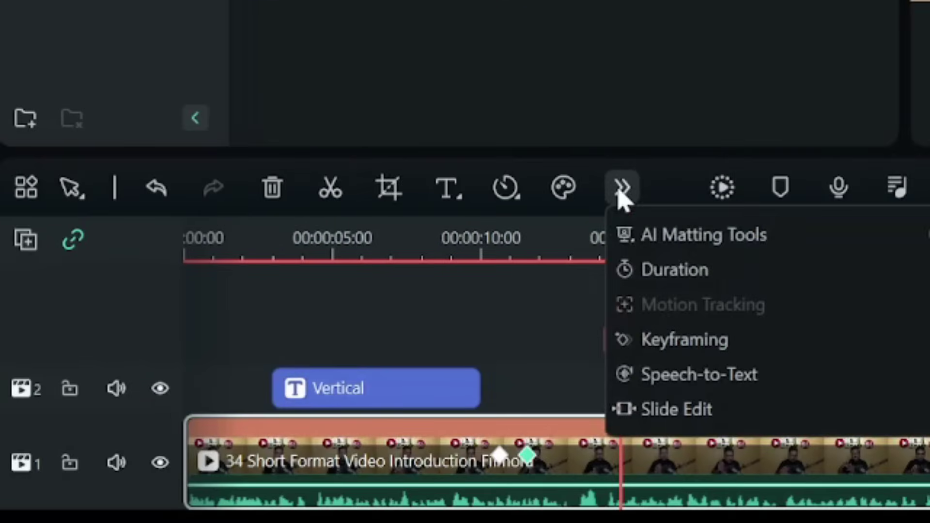
click(698, 340)
drag(625, 254, 643, 264)
click(623, 191)
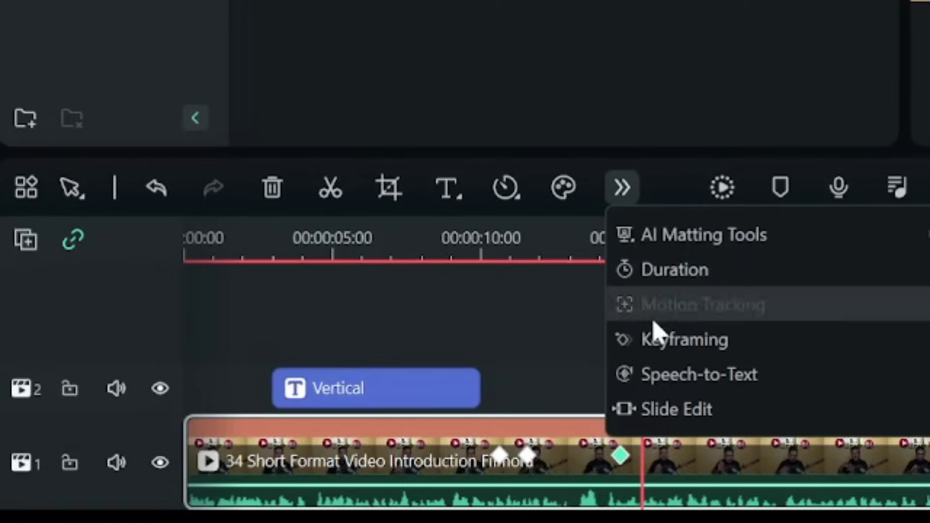
click(656, 340)
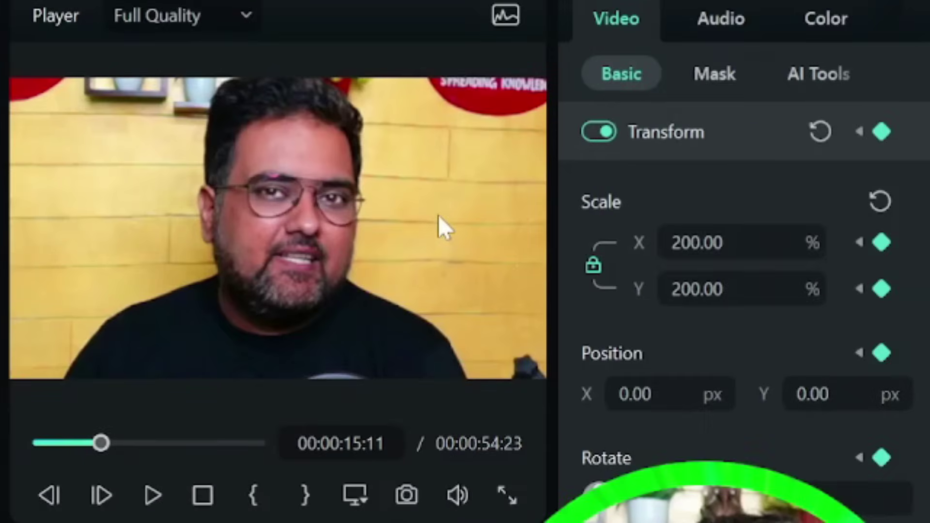
drag(438, 215, 341, 362)
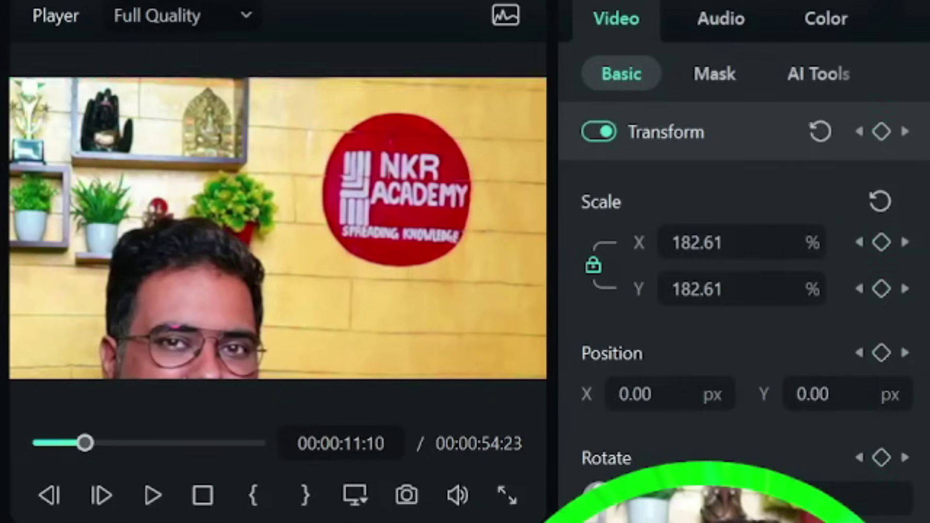
Play the zoom and the position shift up to 00:00:16:05 to review the keyframed movement
click(156, 499)
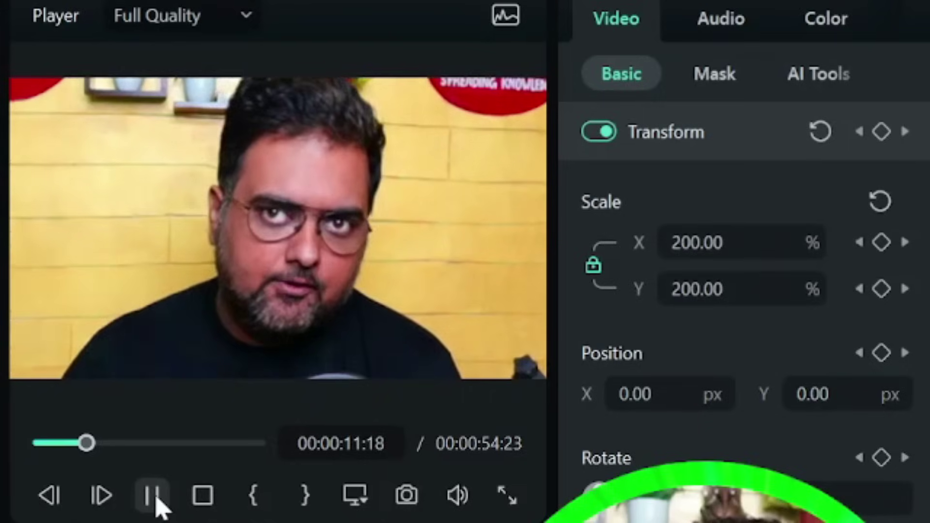
click(156, 499)
click(154, 497)
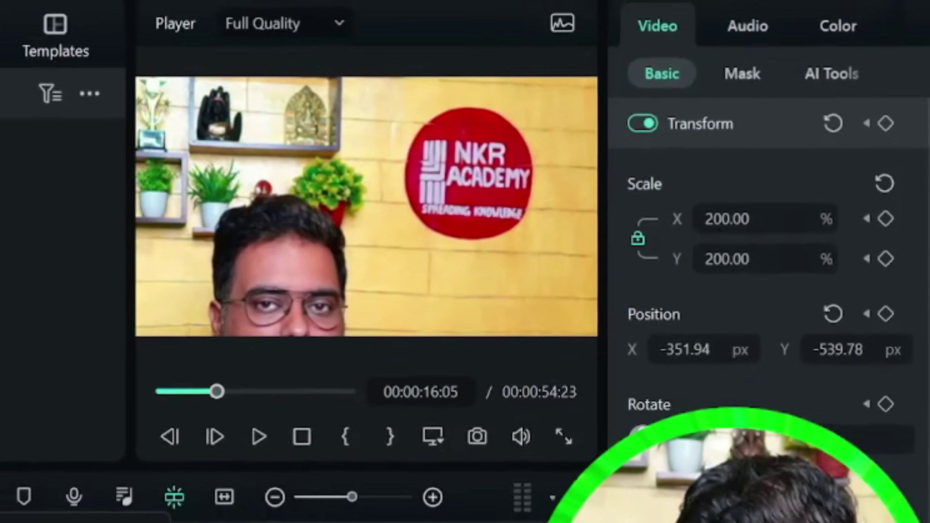
Add a keyframe to the video clip at 00:00:16:05 and begin adding another at 00:00:16:23
click(63, 421)
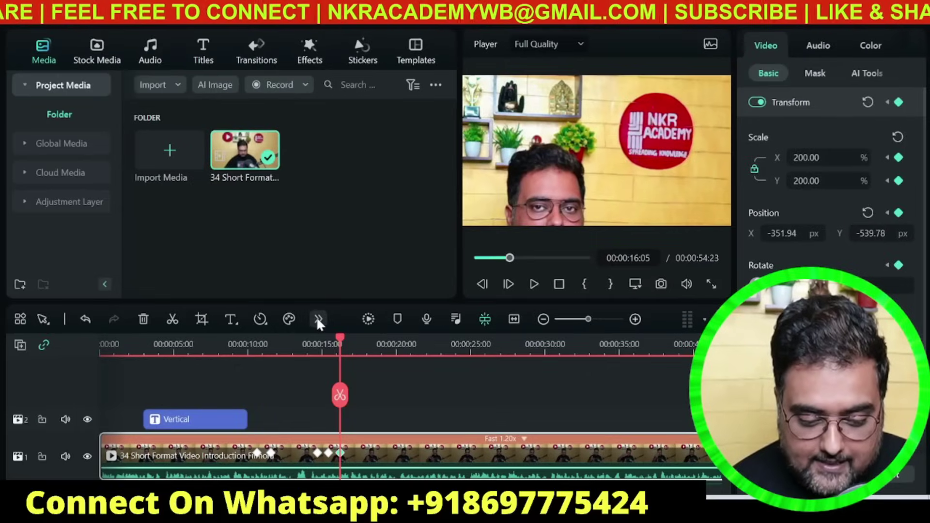
drag(339, 333, 350, 341)
mouse_move(323, 321)
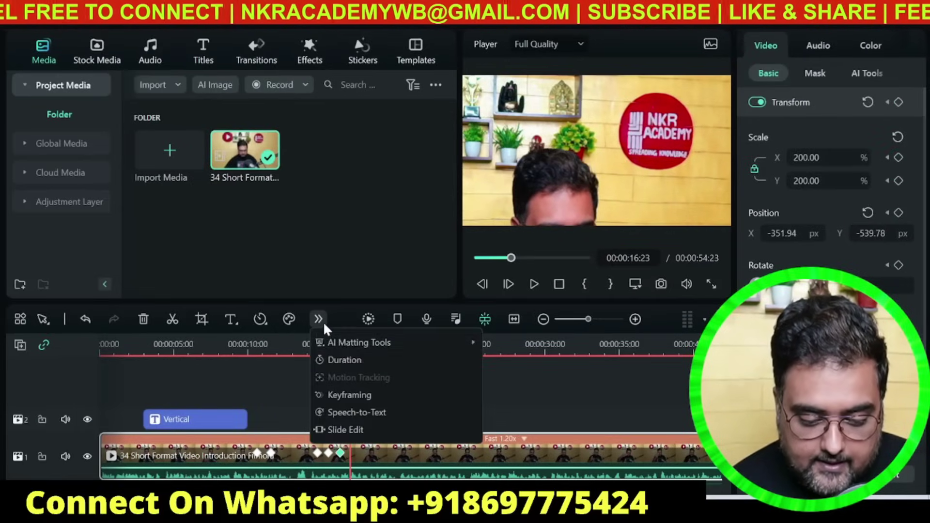